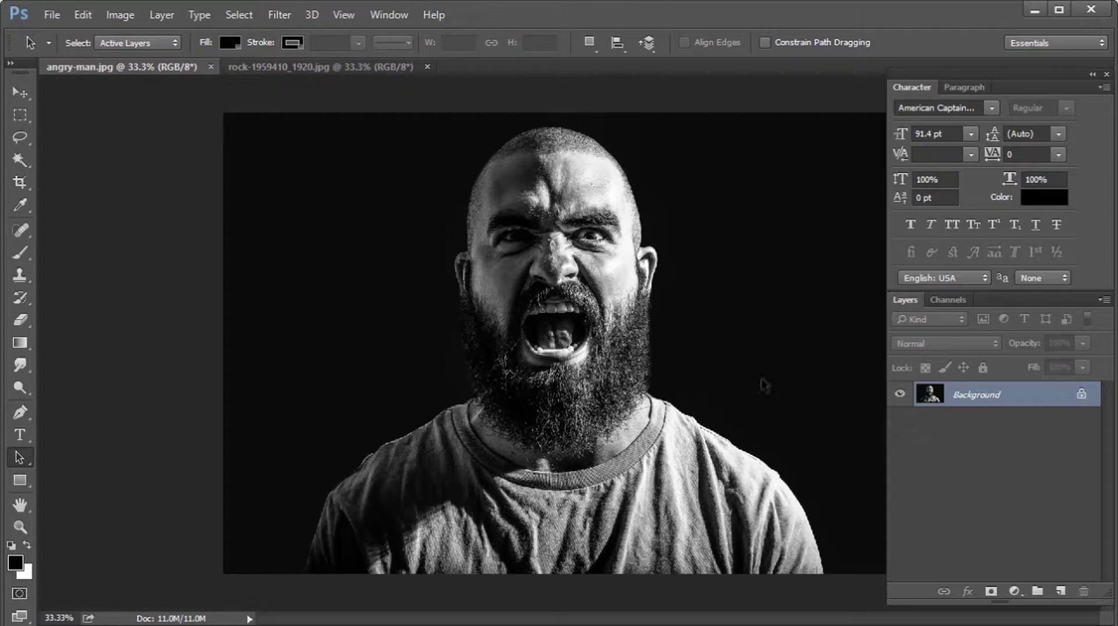
# Select the black background around the man with the Magic Wand, adding the small area beside his beard
pyautogui.click(20, 156)
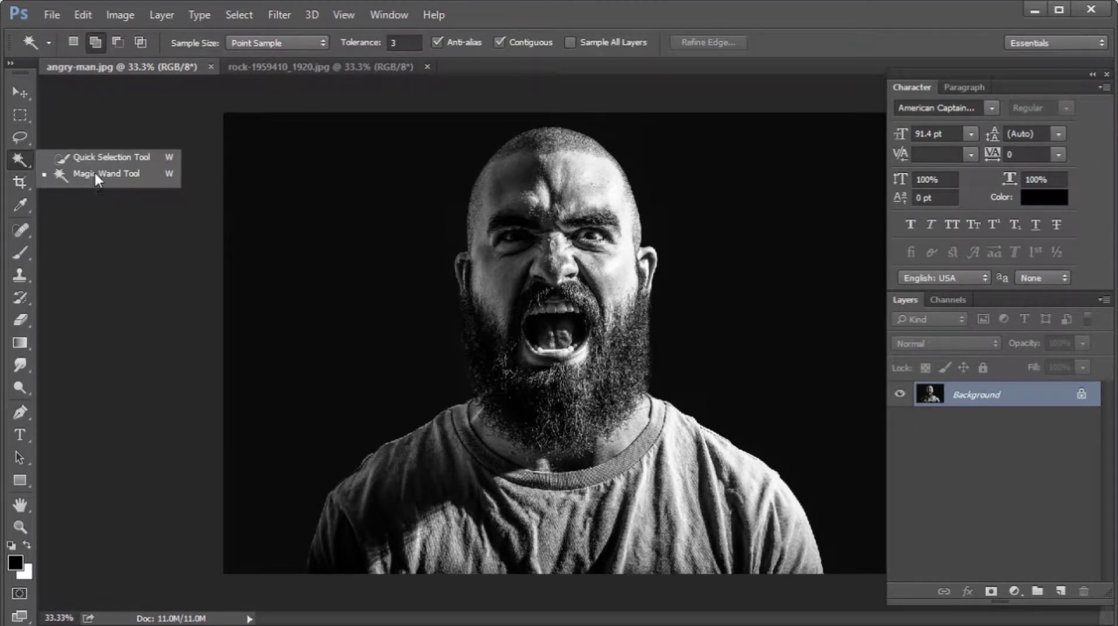
pyautogui.click(96, 173)
pyautogui.click(370, 372)
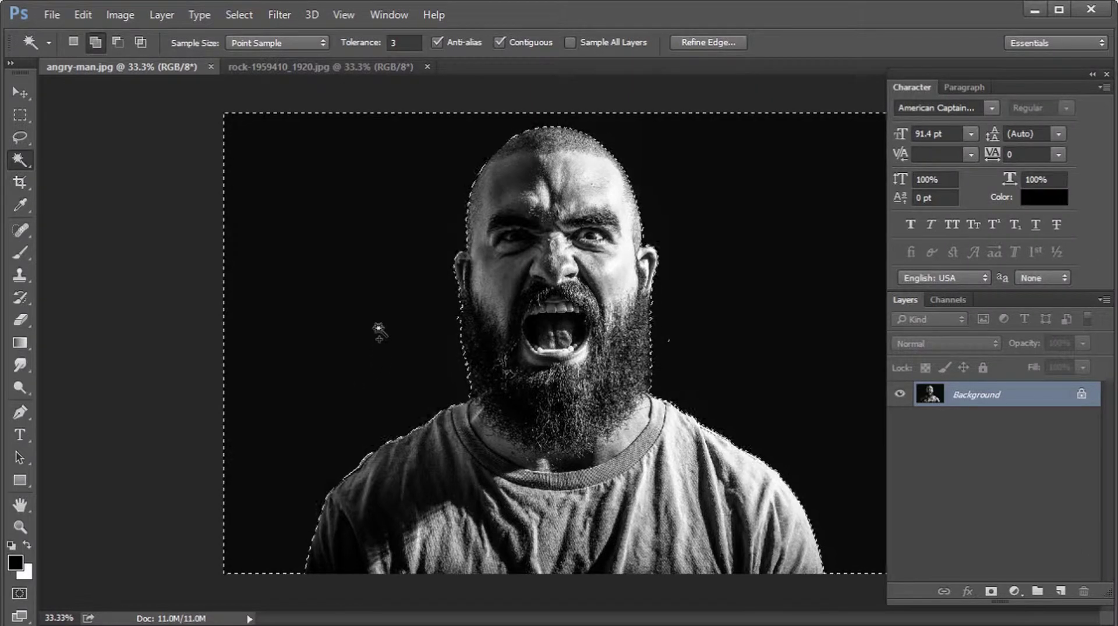
pyautogui.click(669, 347)
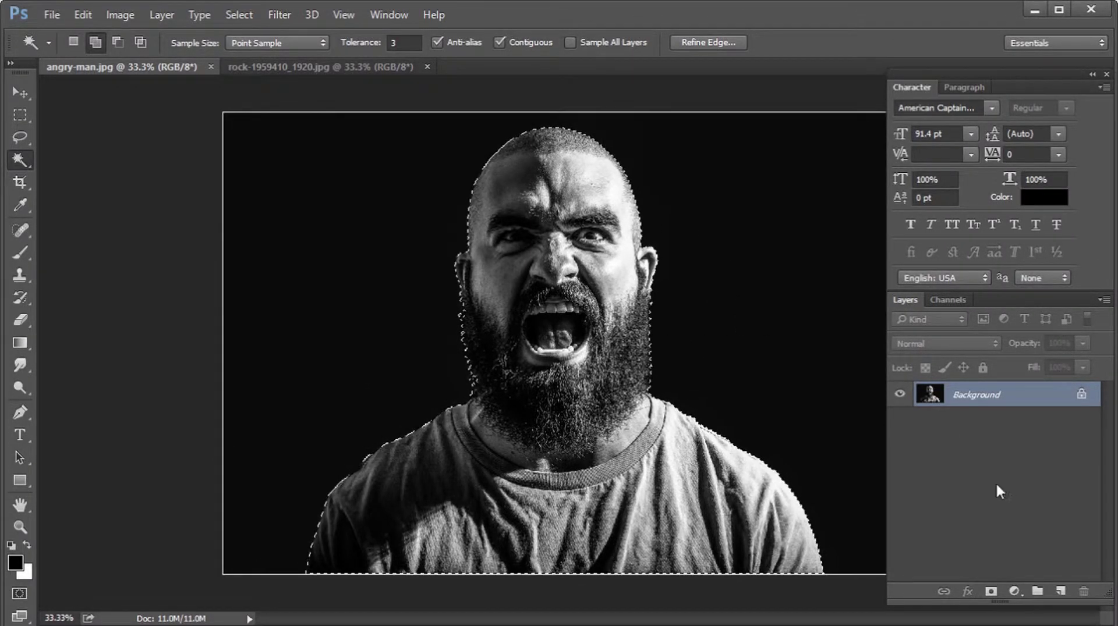
# Mask out the selected background so only the man stays visible, and apply the mask to his layer
pyautogui.keyDown('alt'); pyautogui.click(990, 591); pyautogui.keyUp('alt')
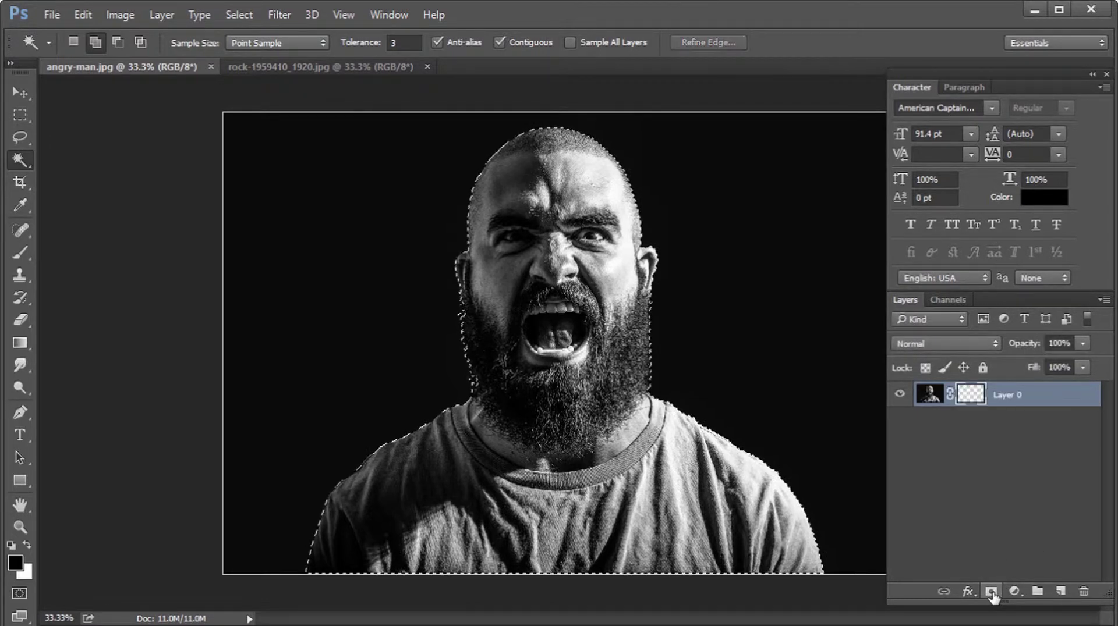
pyautogui.rightClick(966, 395)
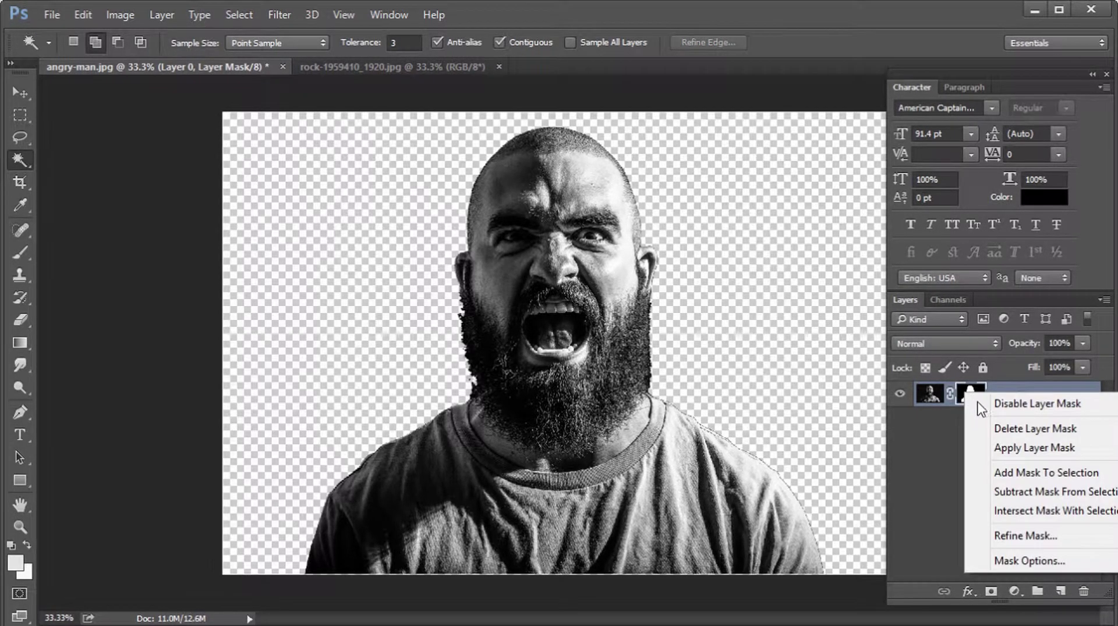
pyautogui.click(1015, 449)
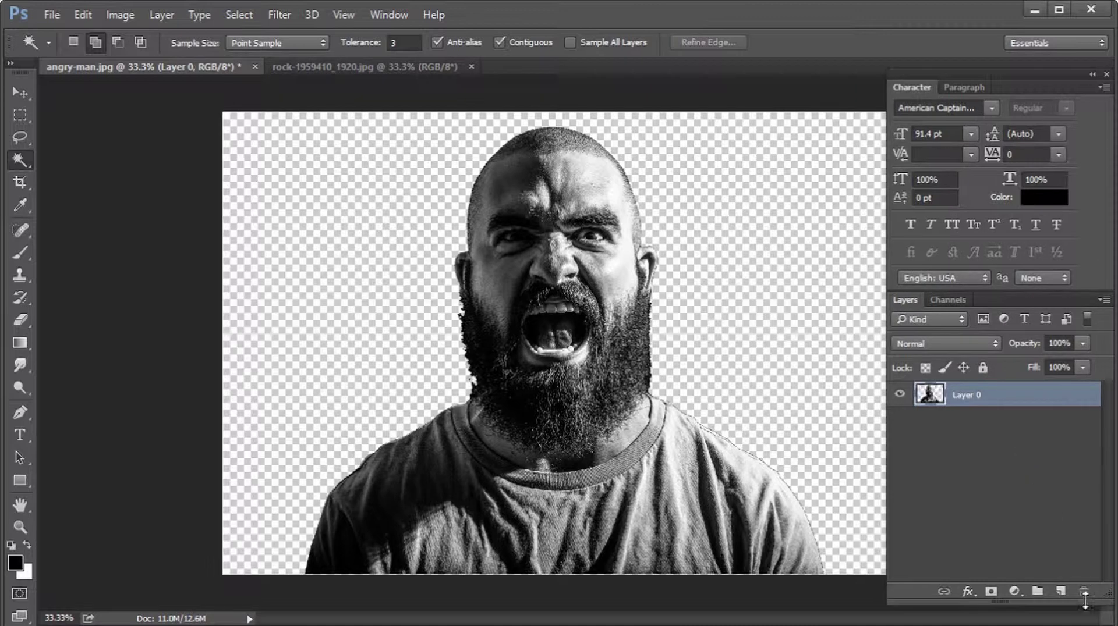
# Add a black (#000000) solid color fill layer and place it beneath the man's layer
pyautogui.click(1015, 591)
pyautogui.click(1055, 221)
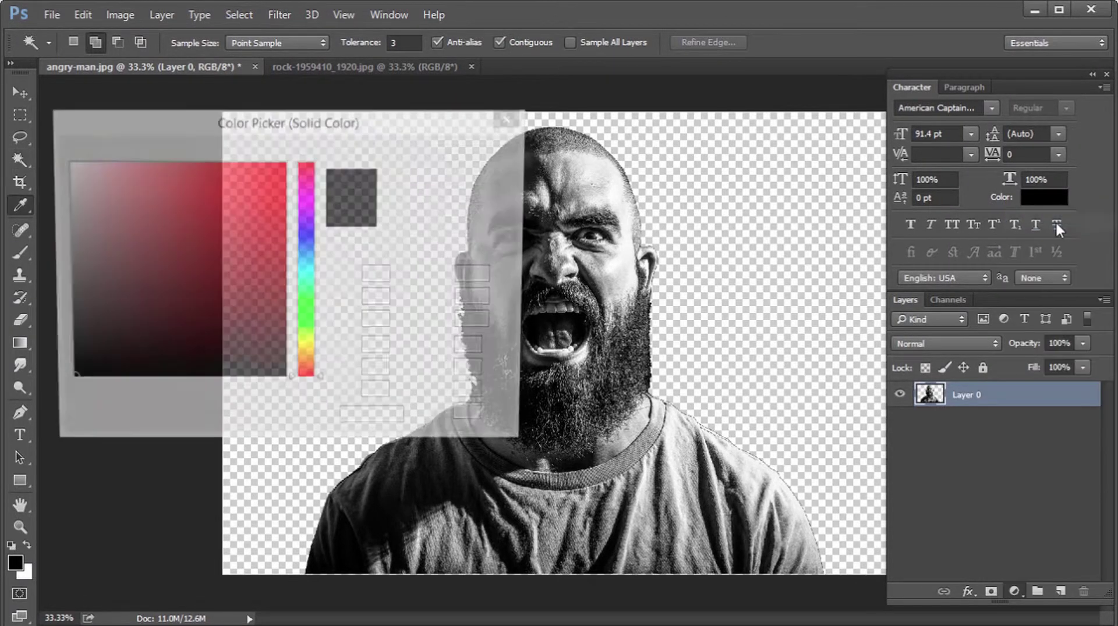
pyautogui.moveTo(270, 262); pyautogui.dragTo(39, 388)
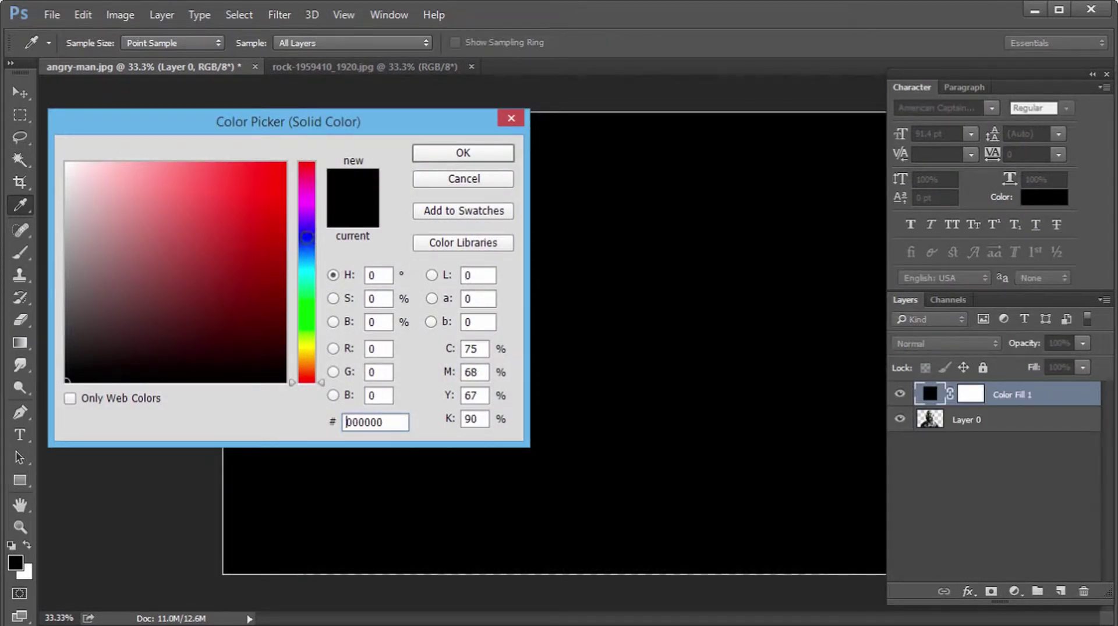
pyautogui.click(486, 154)
pyautogui.moveTo(930, 394); pyautogui.dragTo(930, 430)
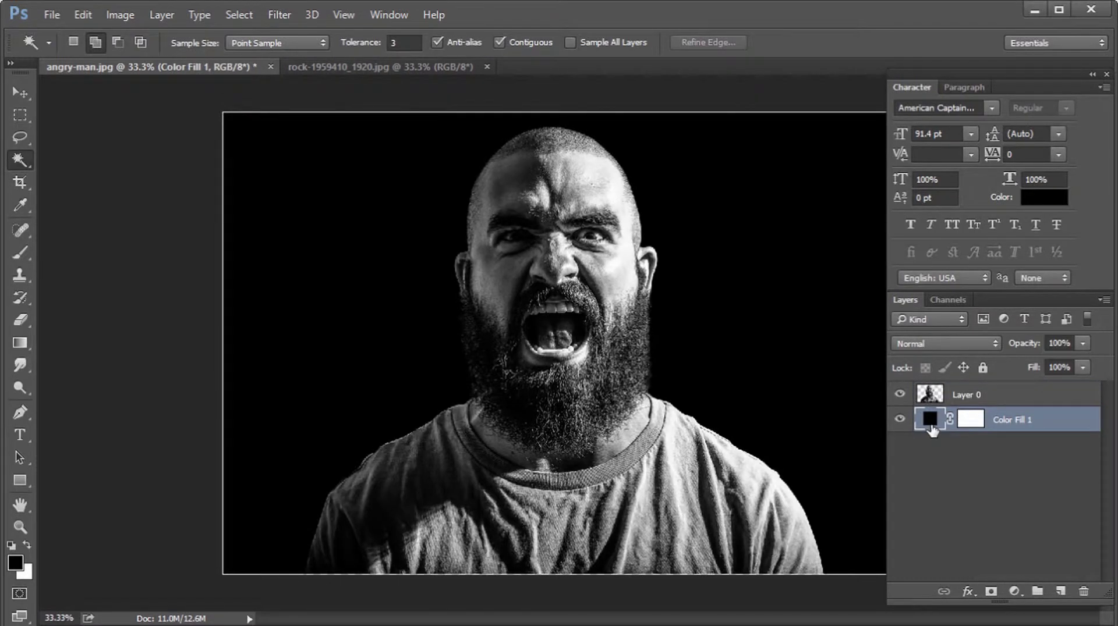
# Rename the man's cutout layer to Subject
pyautogui.doubleClick(967, 395)
pyautogui.write('Su')
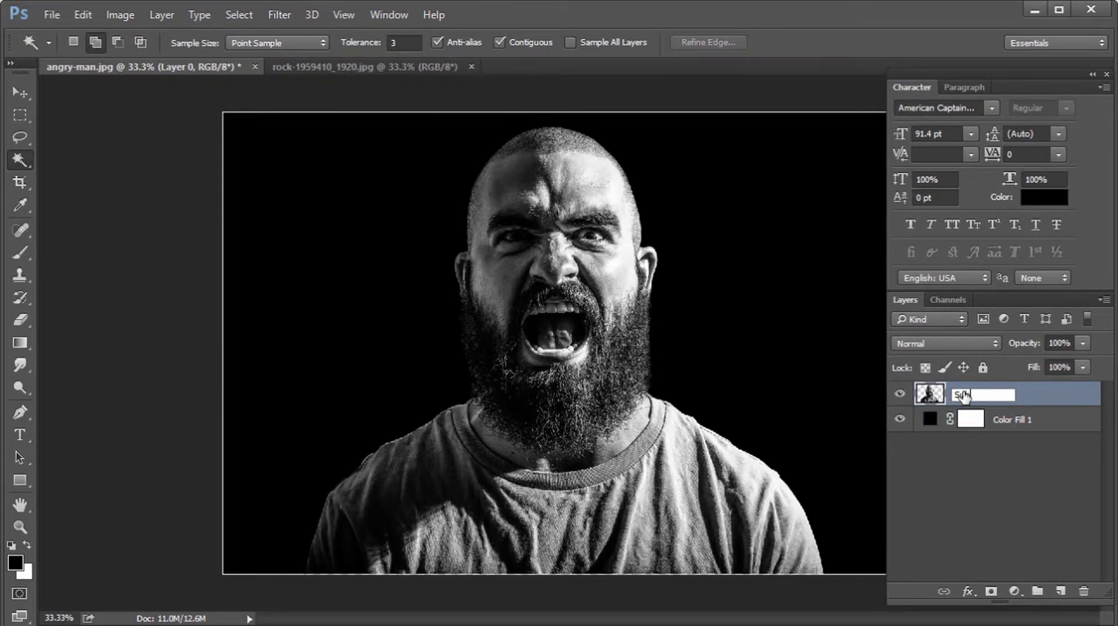
pyautogui.write('bject')
pyautogui.press('Return')
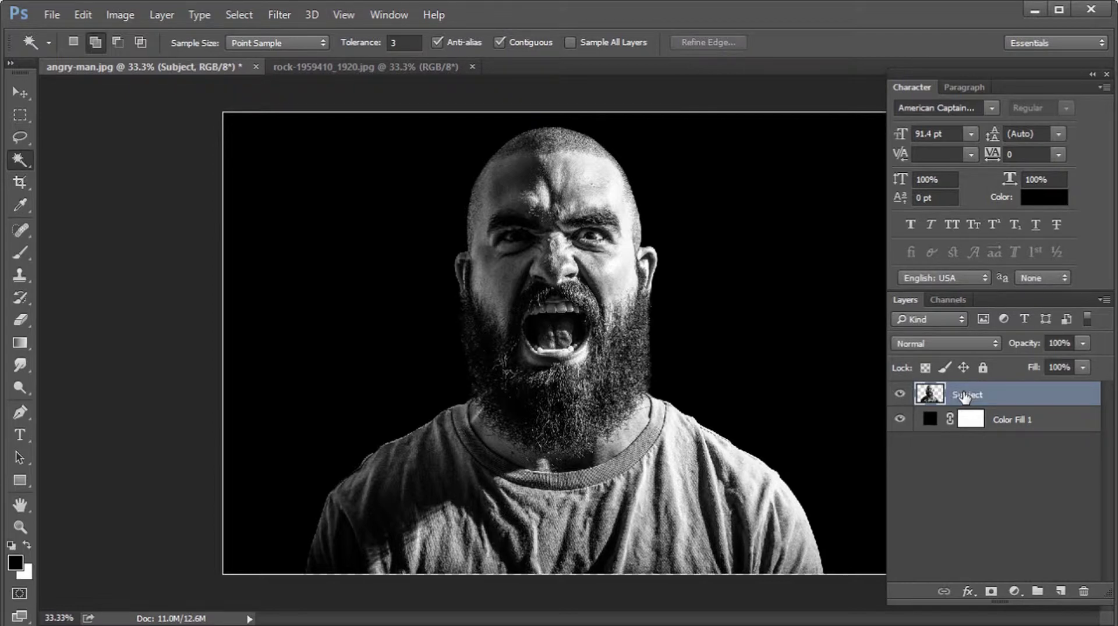
# Copy the lava rock texture from rock-1959410_1920.jpg into the angry-man.jpg document and convert its layer to a smart object
pyautogui.click(340, 66)
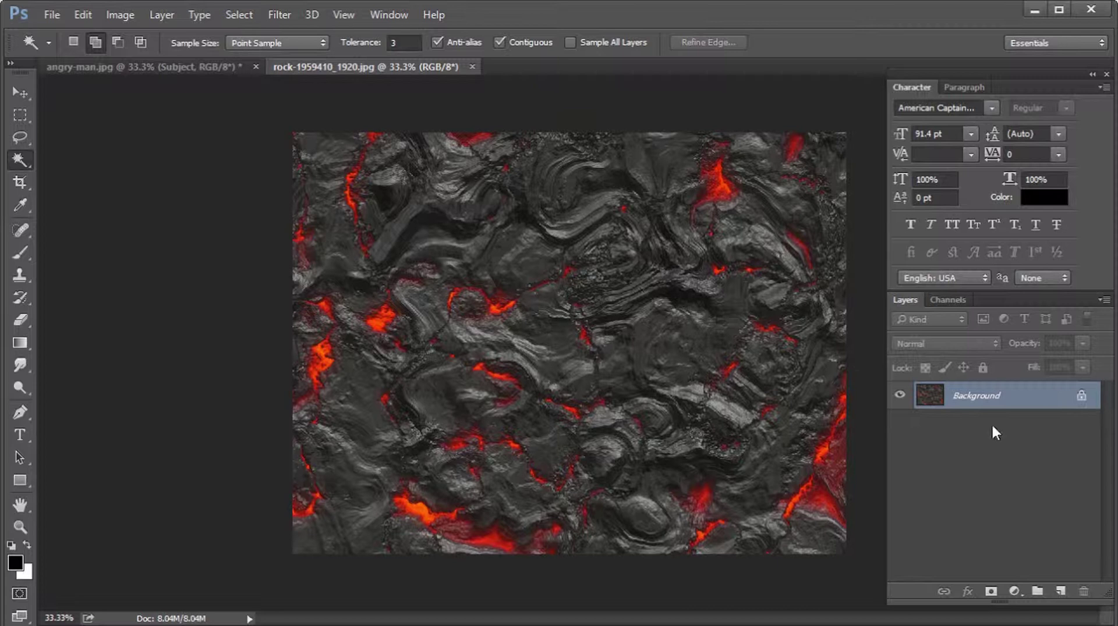
pyautogui.click(19, 94)
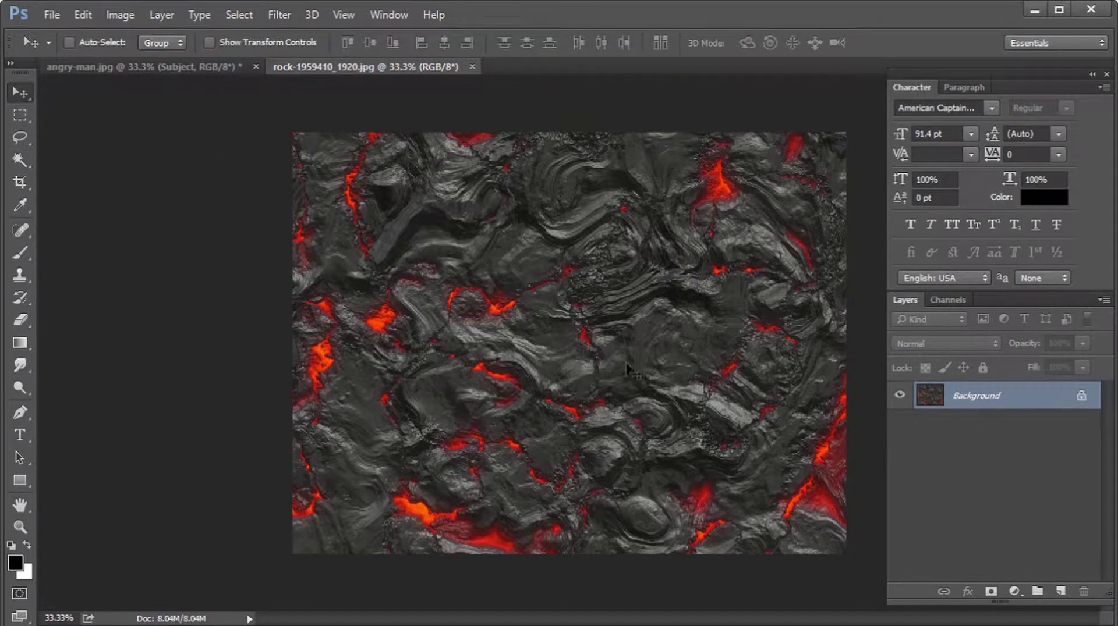
pyautogui.moveTo(630, 365); pyautogui.dragTo(425, 282)
pyautogui.moveTo(482, 342); pyautogui.dragTo(484, 343)
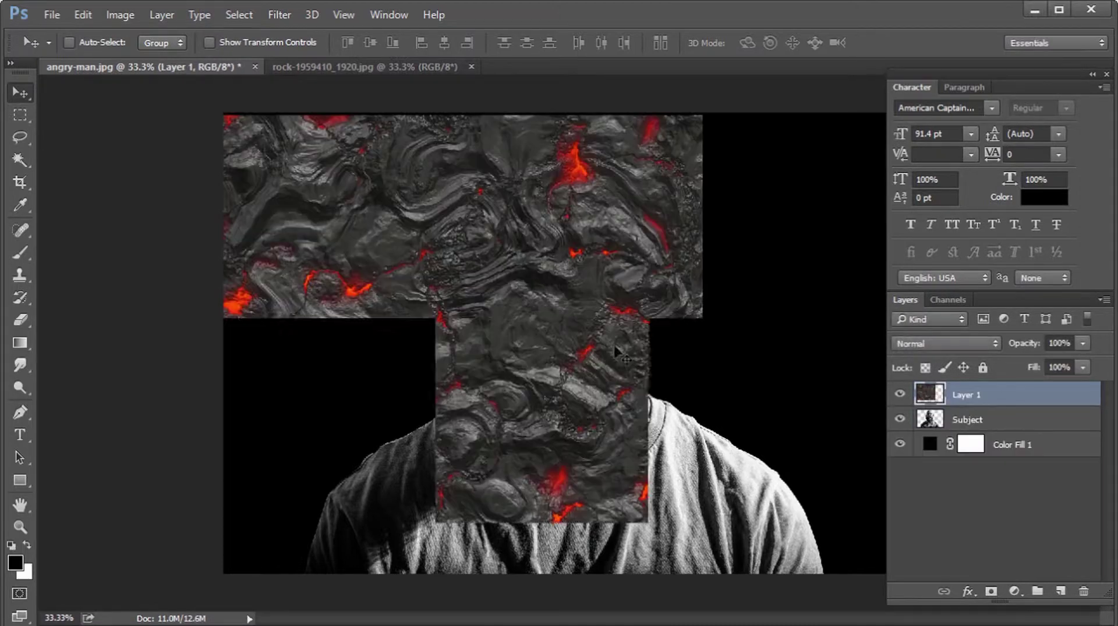
pyautogui.rightClick(996, 396)
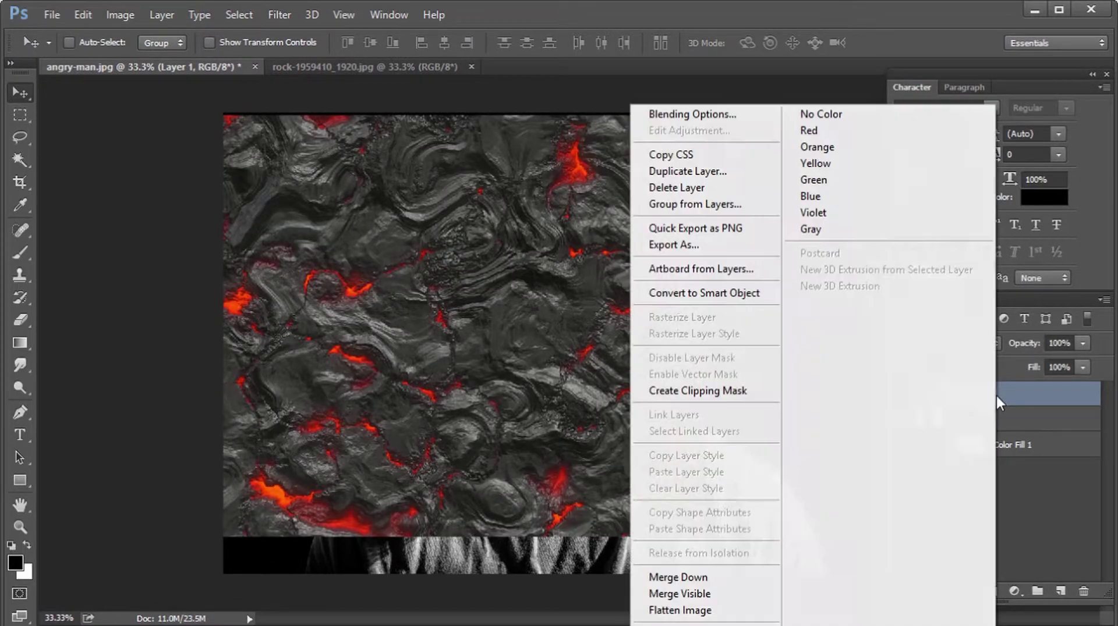
pyautogui.click(723, 292)
# Flip the lava rock texture horizontally with Free Transform and move it over the left half of the man's face
pyautogui.hotkey('ctrl', 't')
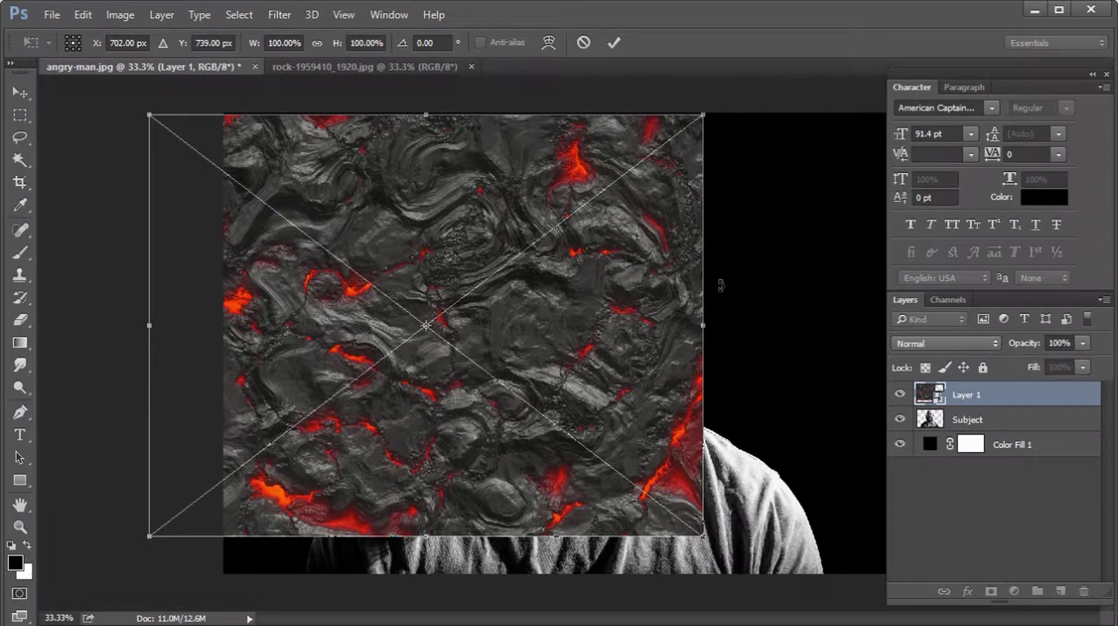
pyautogui.moveTo(491, 163); pyautogui.dragTo(604, 354)
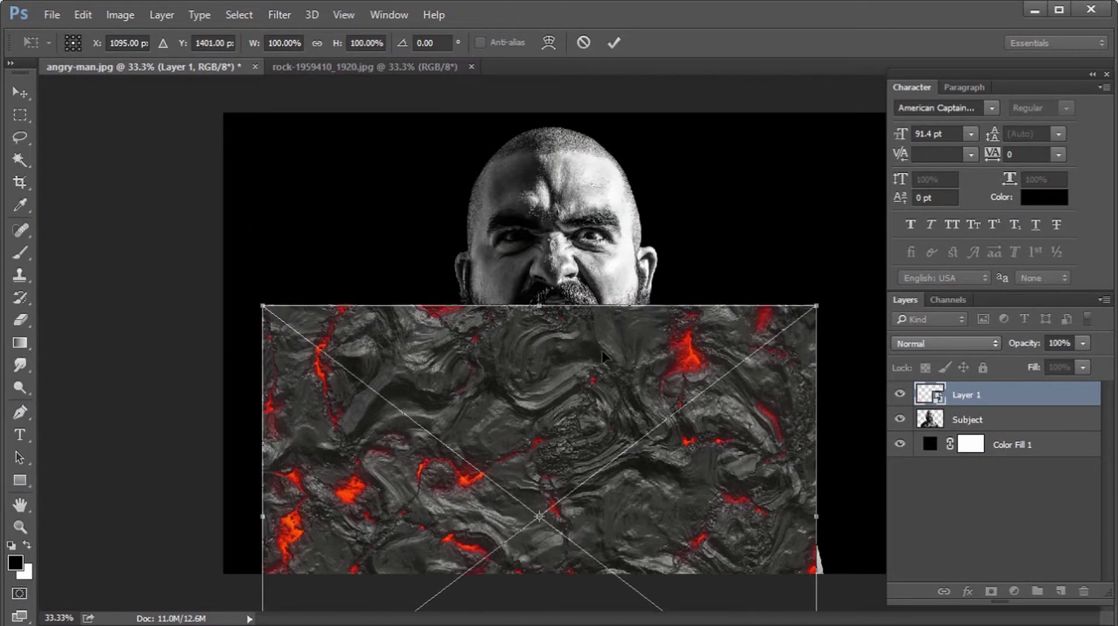
pyautogui.rightClick(604, 354)
pyautogui.click(677, 597)
pyautogui.moveTo(724, 496); pyautogui.dragTo(474, 270)
pyautogui.moveTo(516, 366); pyautogui.dragTo(488, 351)
# Lower the texture's opacity to 62%, scale it proportionally to about 124% and align its edge with the middle of the face
pyautogui.click(1082, 343)
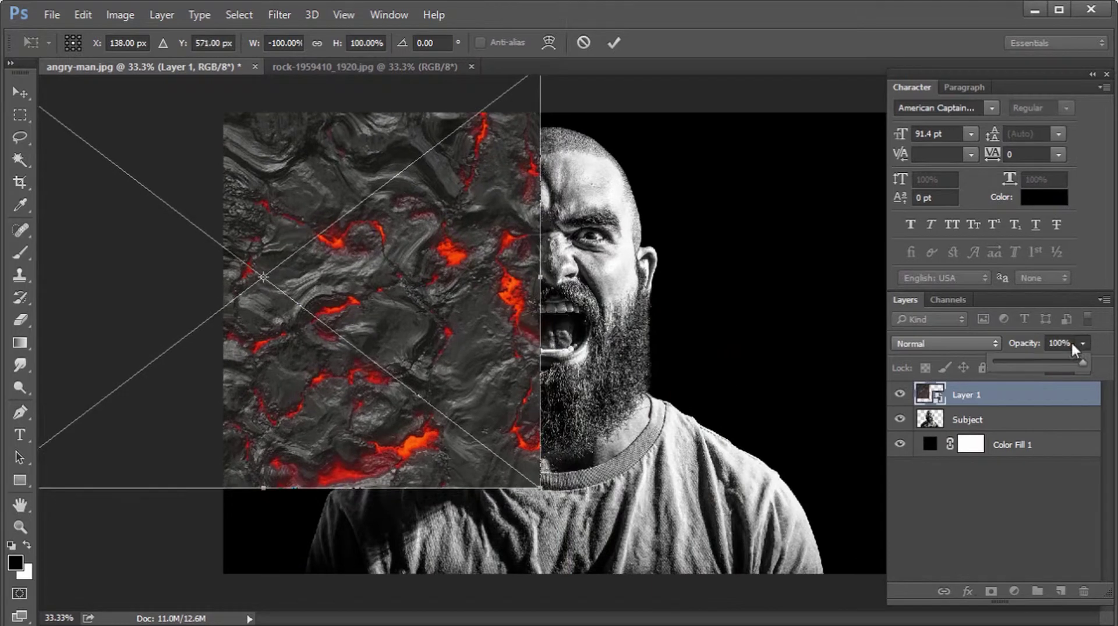
pyautogui.moveTo(1083, 362); pyautogui.dragTo(1045, 364)
pyautogui.moveTo(407, 204); pyautogui.dragTo(403, 195)
pyautogui.click(316, 43)
pyautogui.moveTo(336, 43); pyautogui.dragTo(354, 47)
pyautogui.moveTo(438, 191); pyautogui.dragTo(411, 186)
pyautogui.moveTo(336, 45); pyautogui.dragTo(344, 45)
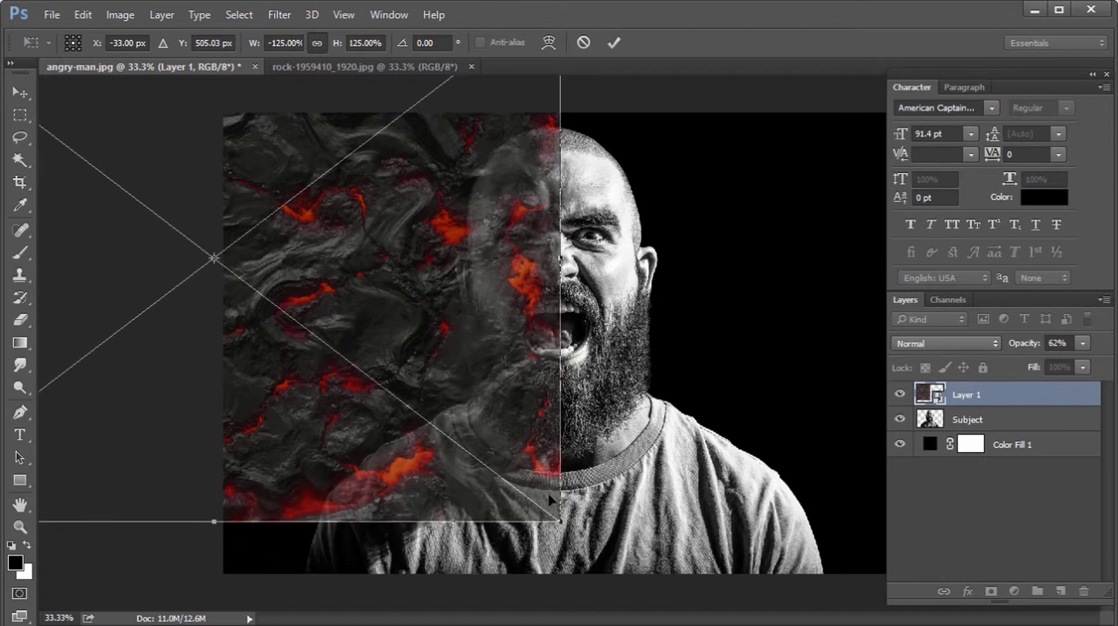
pyautogui.moveTo(516, 416); pyautogui.dragTo(517, 421)
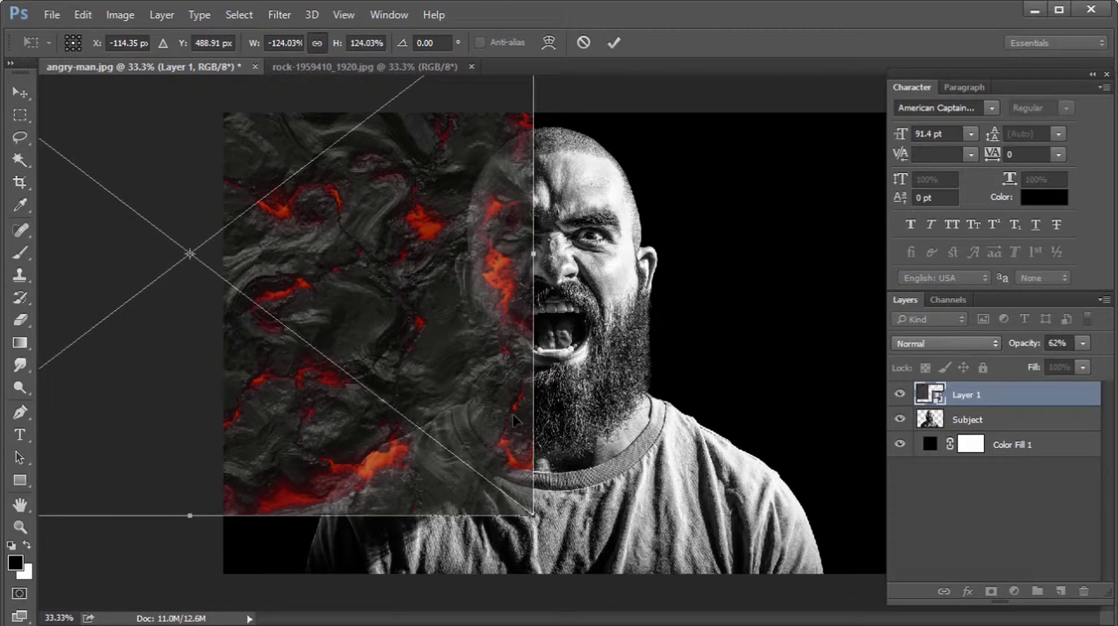
pyautogui.press('Return')
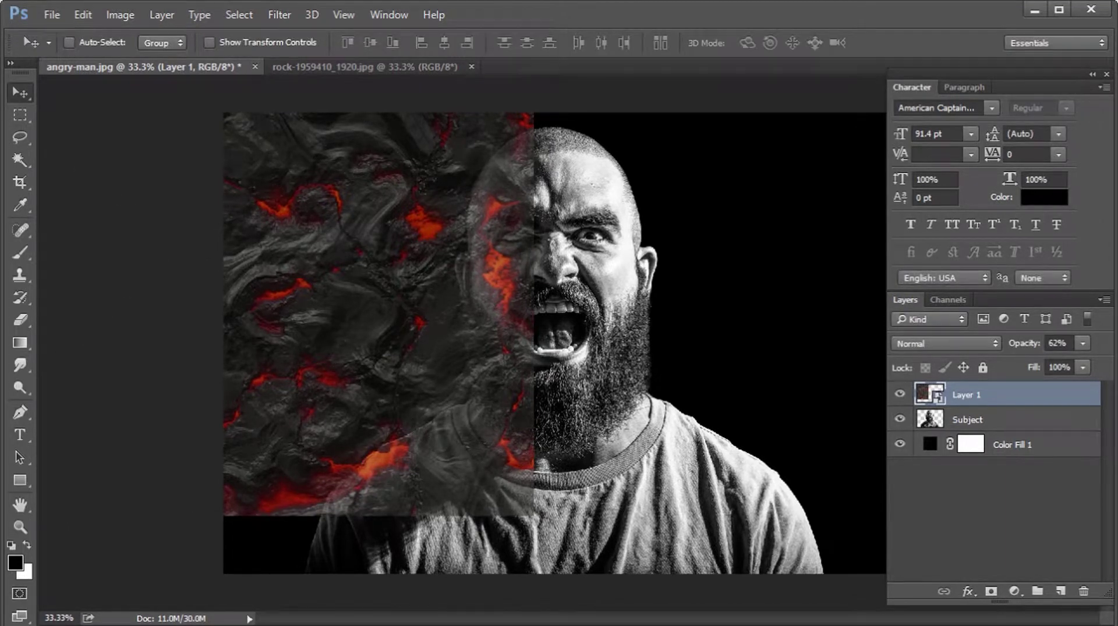
# Set the texture layer's opacity to 100% and hide it with a black layer mask
pyautogui.click(1079, 344)
pyautogui.moveTo(1071, 361); pyautogui.dragTo(1106, 362)
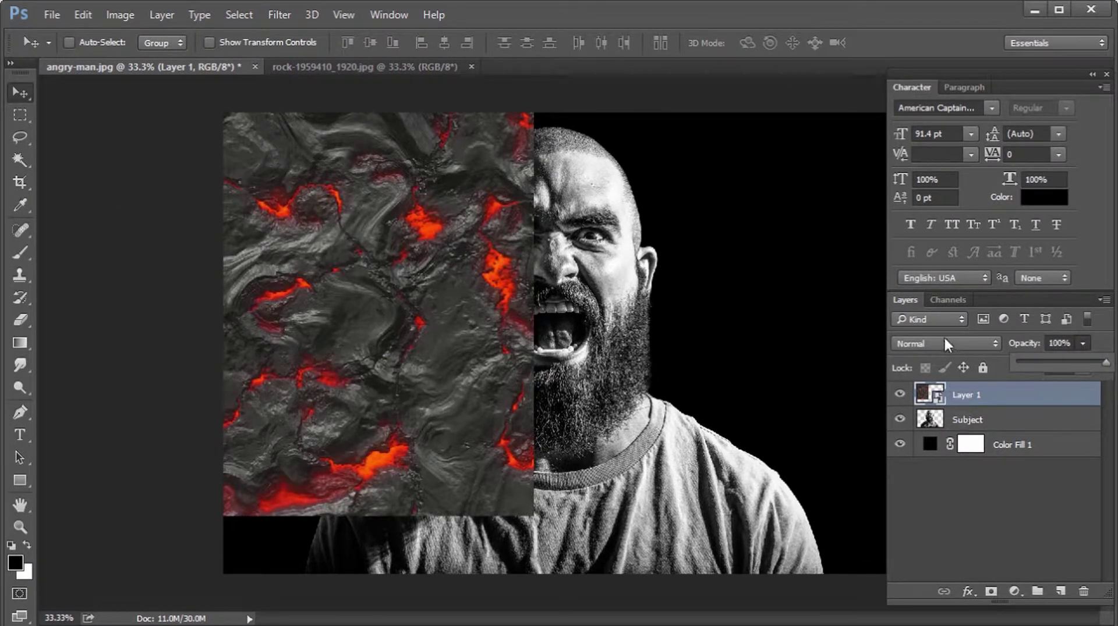
pyautogui.keyDown('alt'); pyautogui.click(990, 592); pyautogui.keyUp('alt')
pyautogui.press('x')
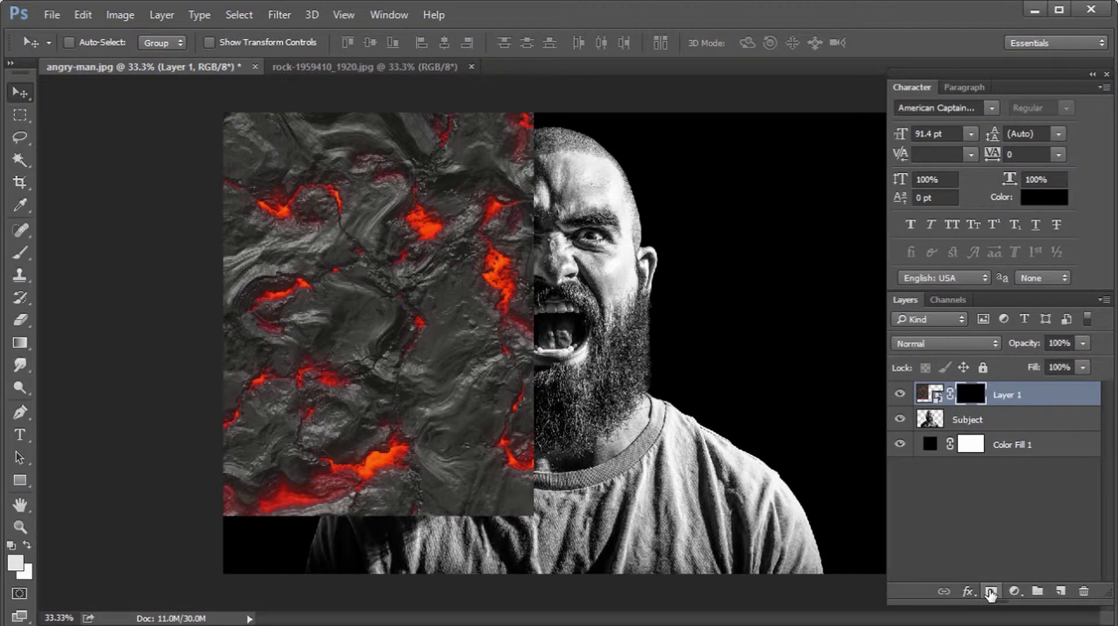
# Rename the lava rock texture layer to Fire and Ash
pyautogui.doubleClick(1003, 396)
pyautogui.write('Fire and Ash')
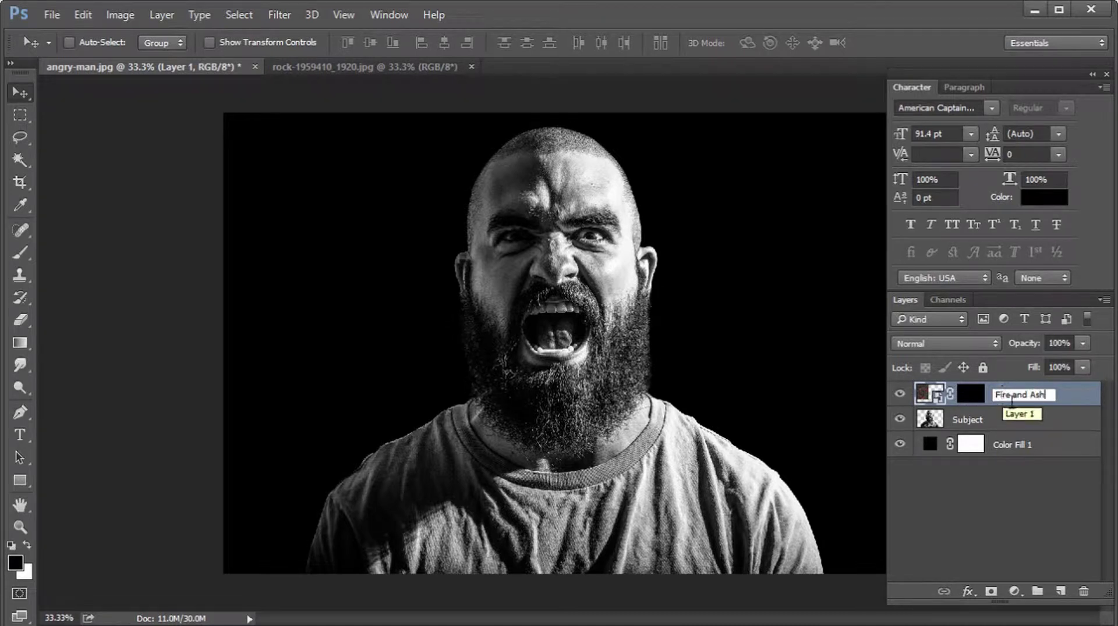
pyautogui.click(995, 501)
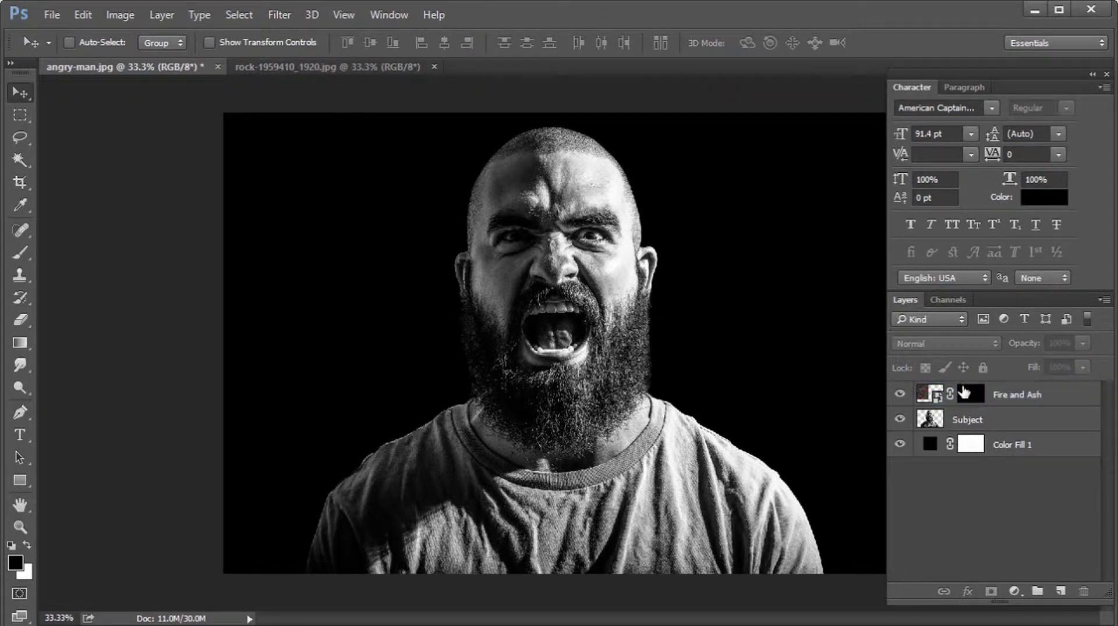
# Add a white layer mask to the Subject layer and move the Fire and Ash layer beneath it
pyautogui.click(967, 422)
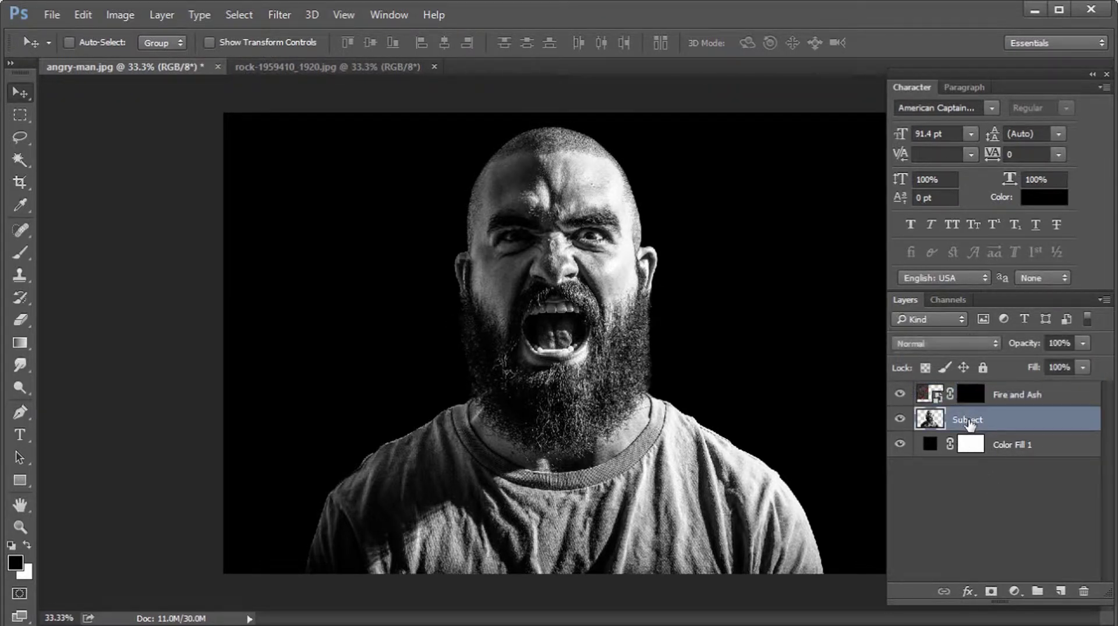
pyautogui.click(990, 591)
pyautogui.moveTo(939, 401); pyautogui.dragTo(926, 426)
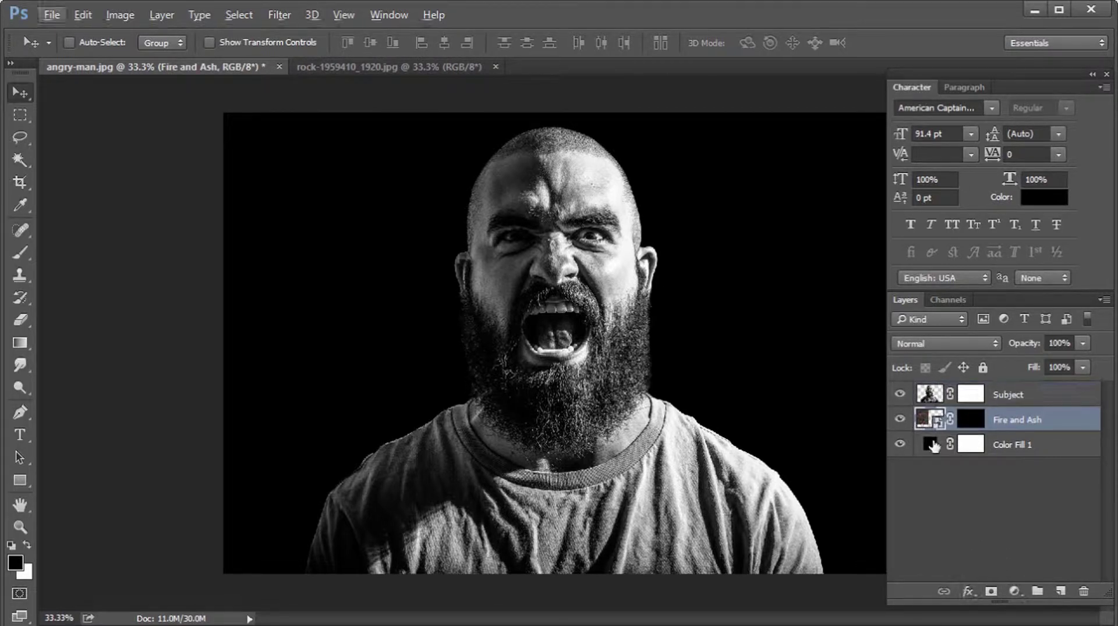
# Choose the 2030 px custom brush preset for the Brush tool
pyautogui.click(20, 252)
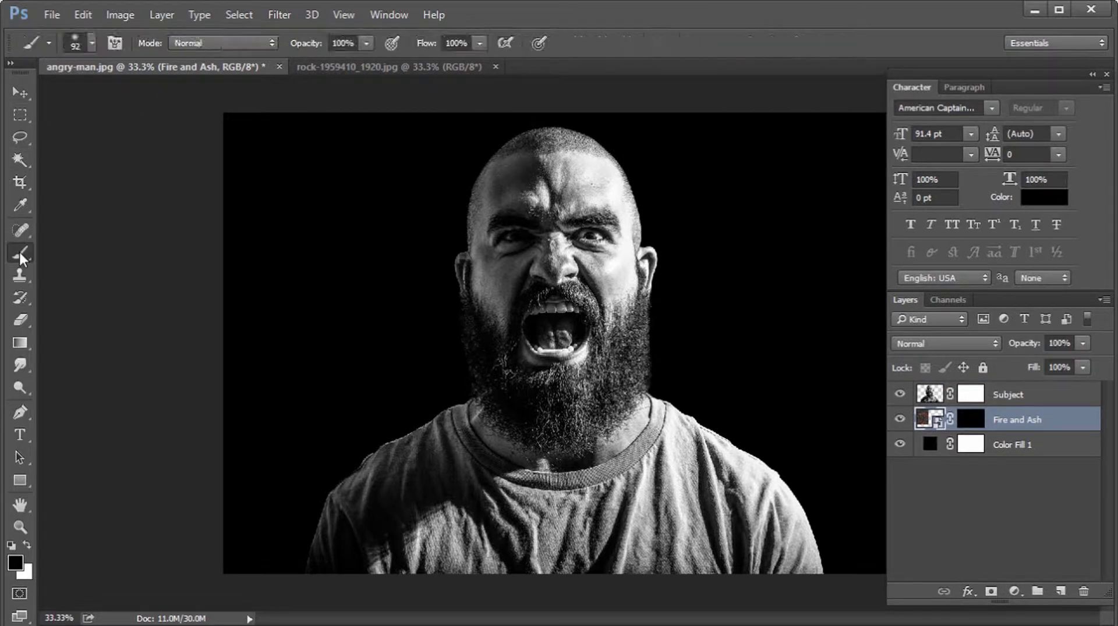
pyautogui.click(92, 38)
pyautogui.moveTo(262, 263); pyautogui.dragTo(263, 346)
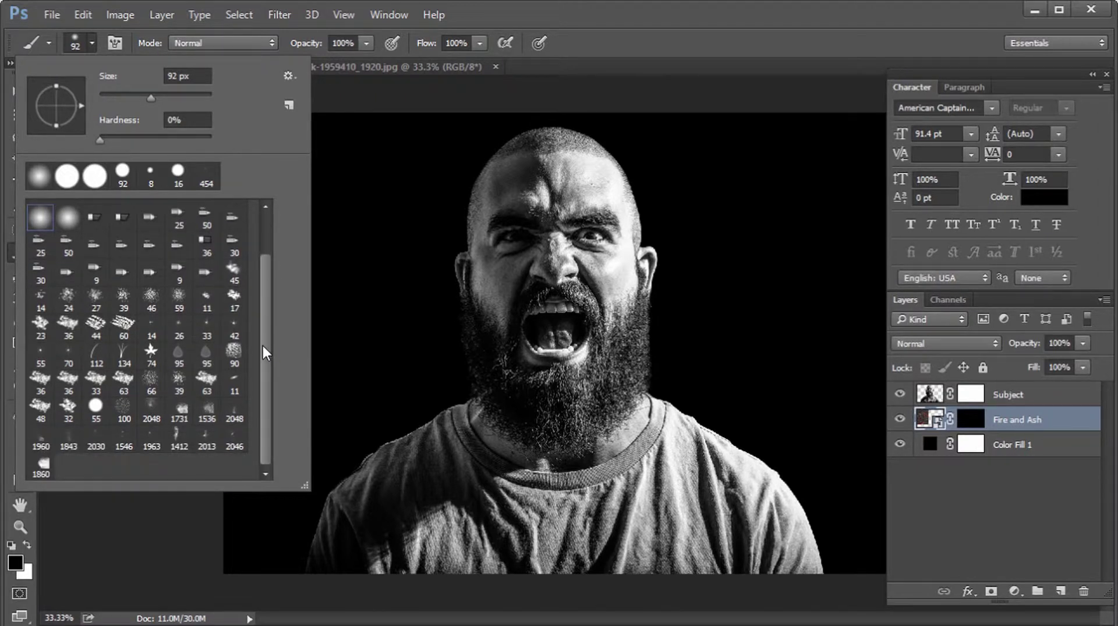
pyautogui.click(97, 448)
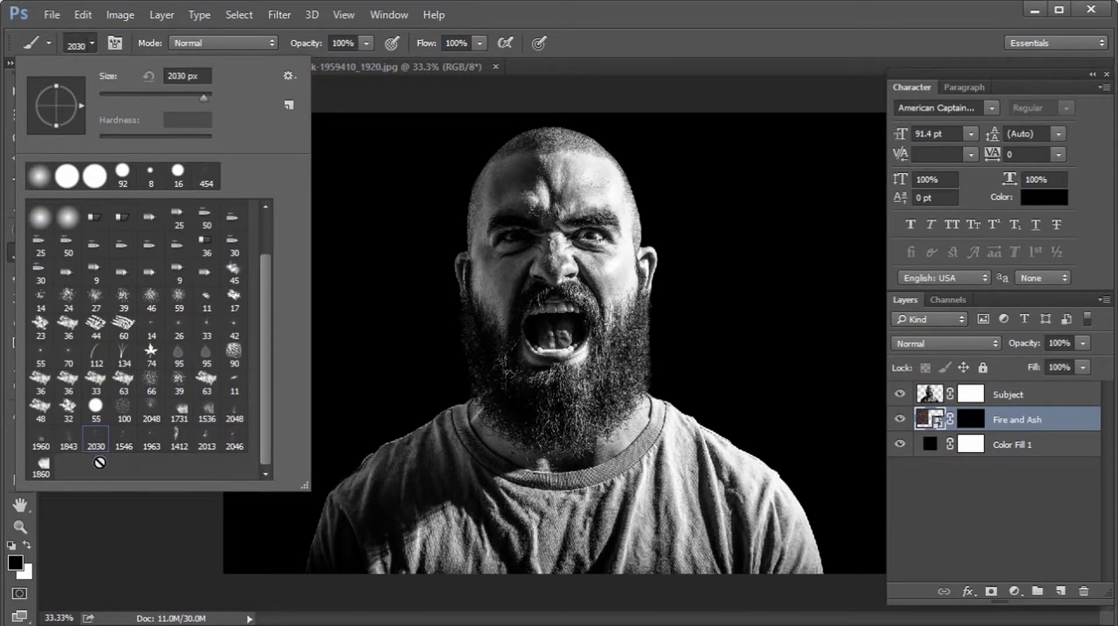
# Set the brush tip's spacing to 24% in the brush settings
pyautogui.click(115, 43)
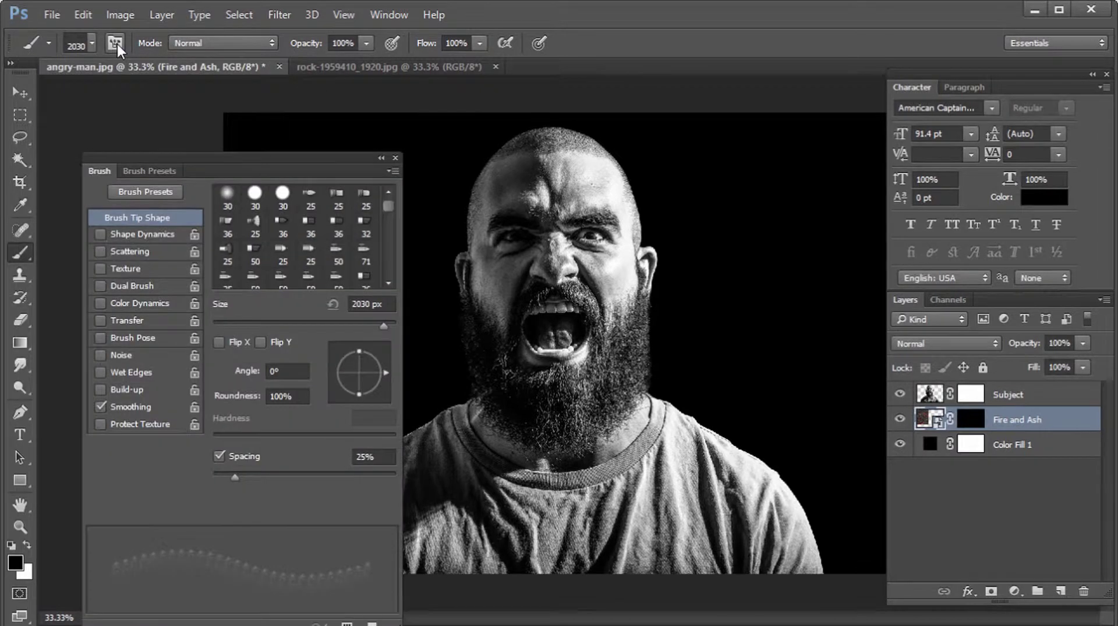
pyautogui.moveTo(236, 477)
pyautogui.mouseDown()
pyautogui.moveTo(372, 479)
pyautogui.moveTo(271, 488)
pyautogui.mouseUp()
pyautogui.click(373, 457)
pyautogui.write('24')
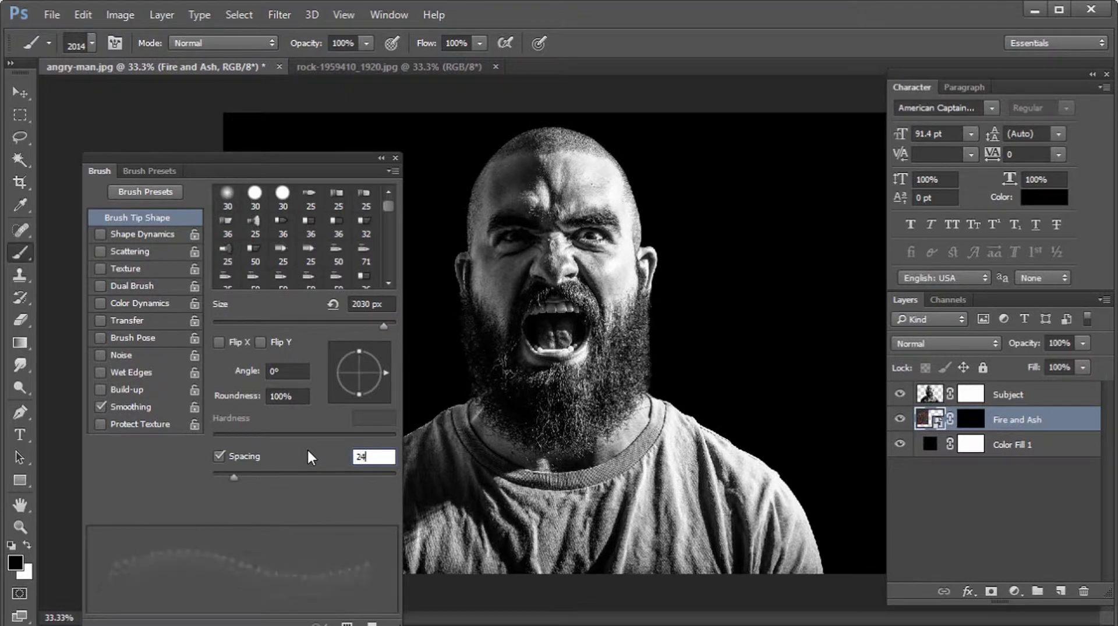
pyautogui.press('Return')
# Enable Shape Dynamics with a raised angle jitter for the brush and set the brush size to 463 px
pyautogui.click(156, 233)
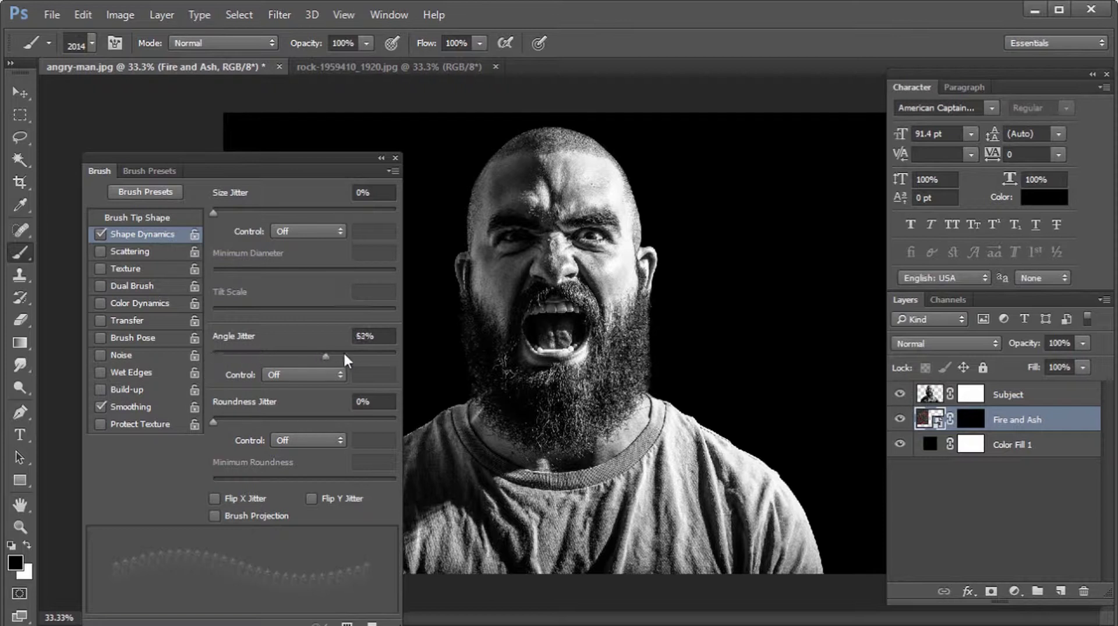
pyautogui.moveTo(344, 354); pyautogui.dragTo(364, 355)
pyautogui.click(152, 218)
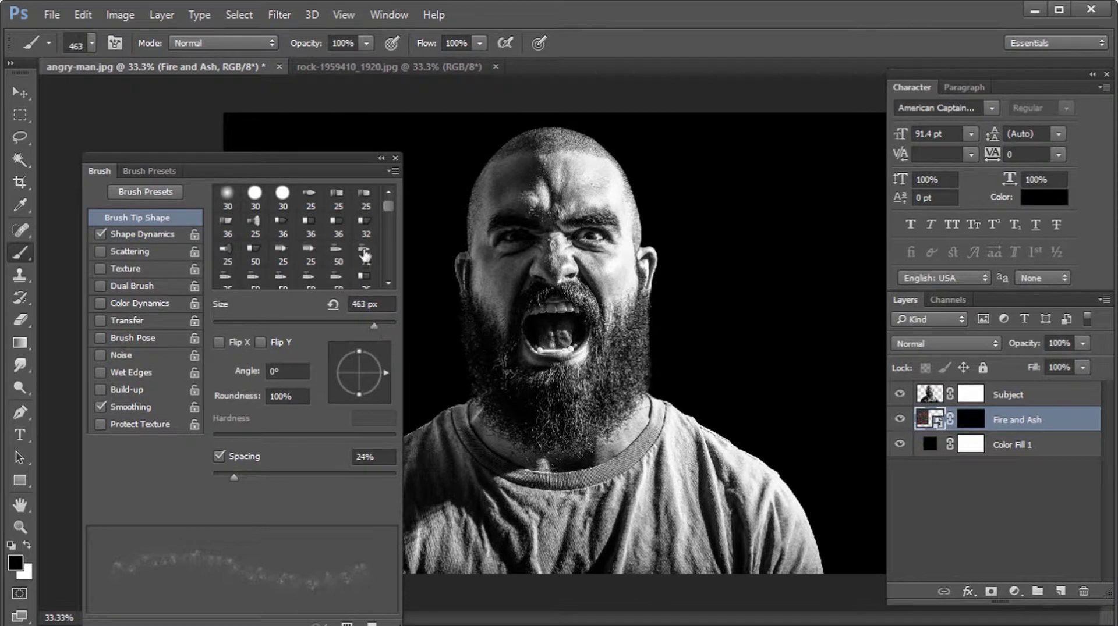
pyautogui.moveTo(333, 153); pyautogui.dragTo(325, 125)
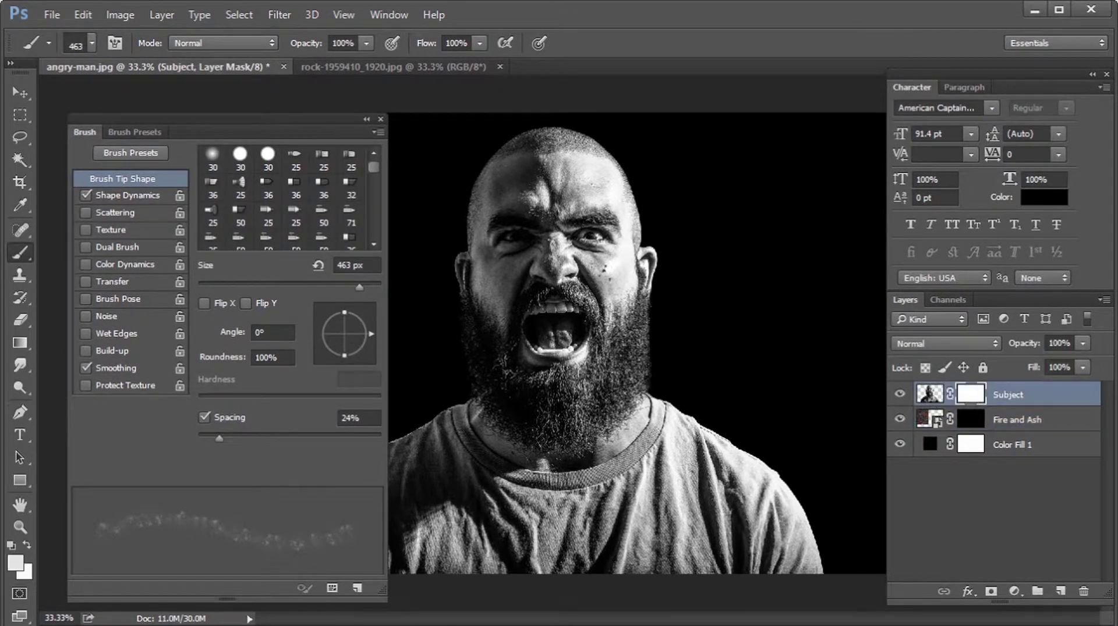
# Paint black debris over the man's right cheek on the Subject layer mask with the 463 px custom brush
pyautogui.click(379, 120)
pyautogui.click(19, 527)
pyautogui.click(11, 546)
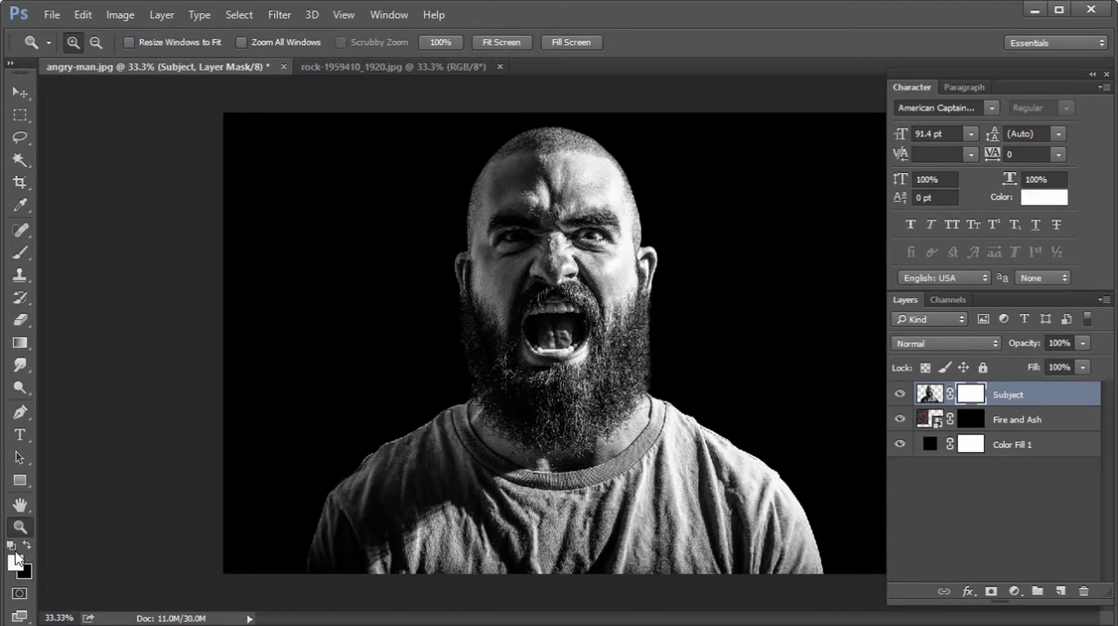
pyautogui.click(26, 542)
pyautogui.press('b')
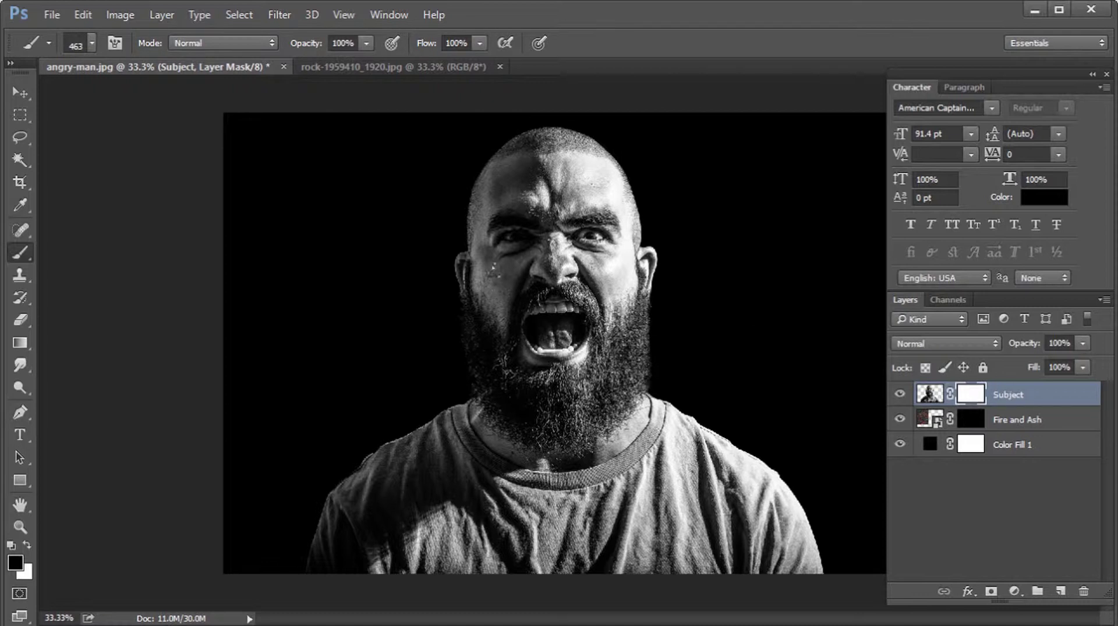
pyautogui.click(493, 291)
pyautogui.click(498, 278)
pyautogui.click(488, 280)
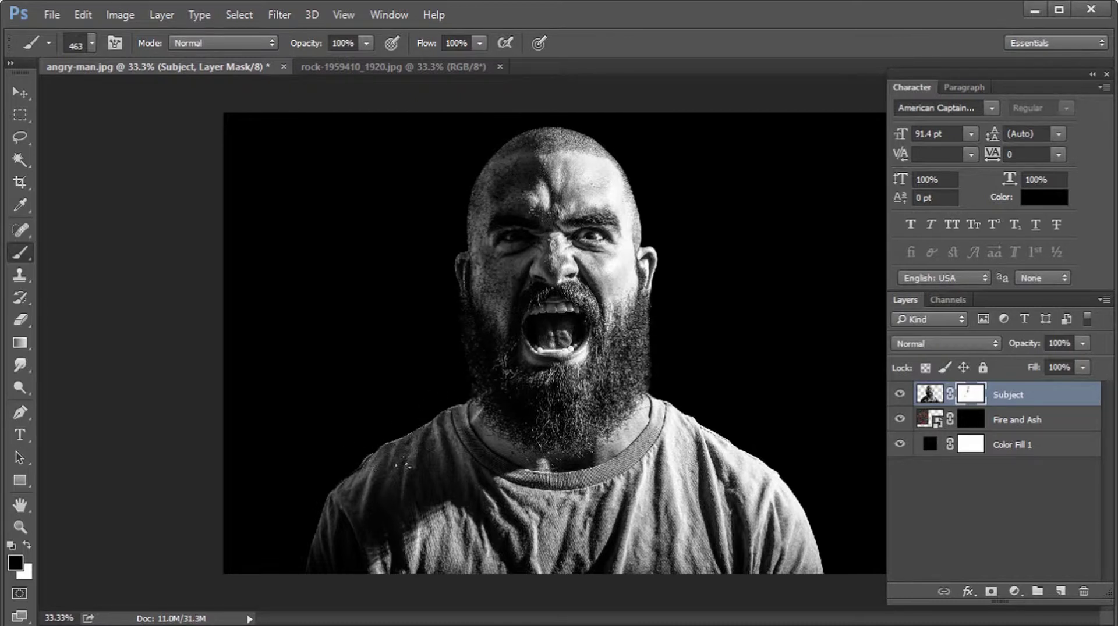
# Paint white on the Fire and Ash layer mask over the man's right cheek, forehead and the dark background beside his head
pyautogui.click(970, 424)
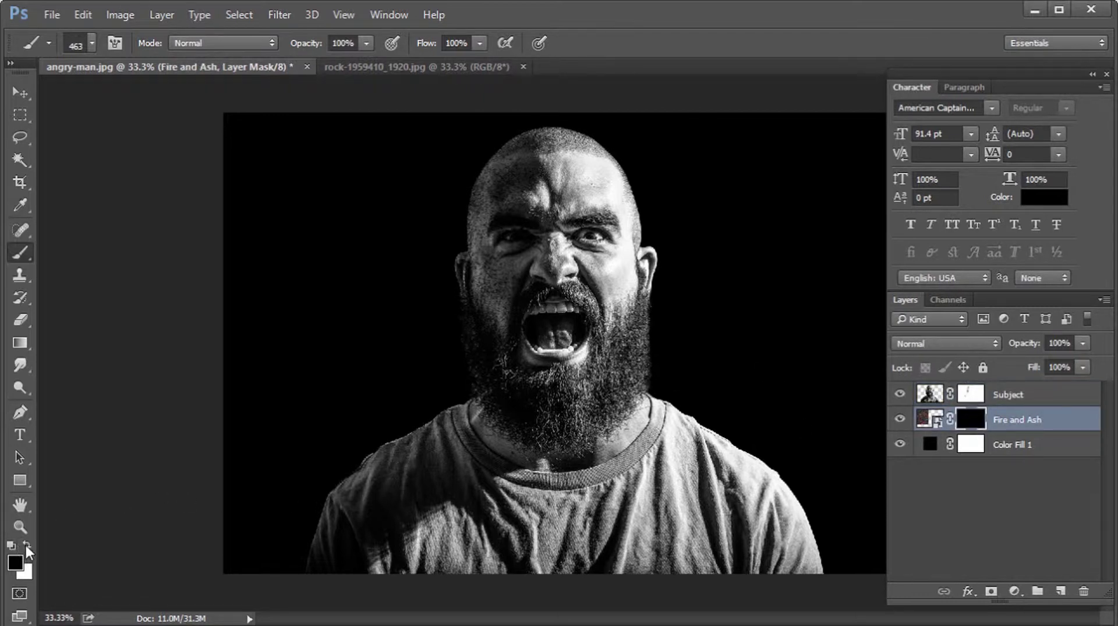
pyautogui.click(26, 546)
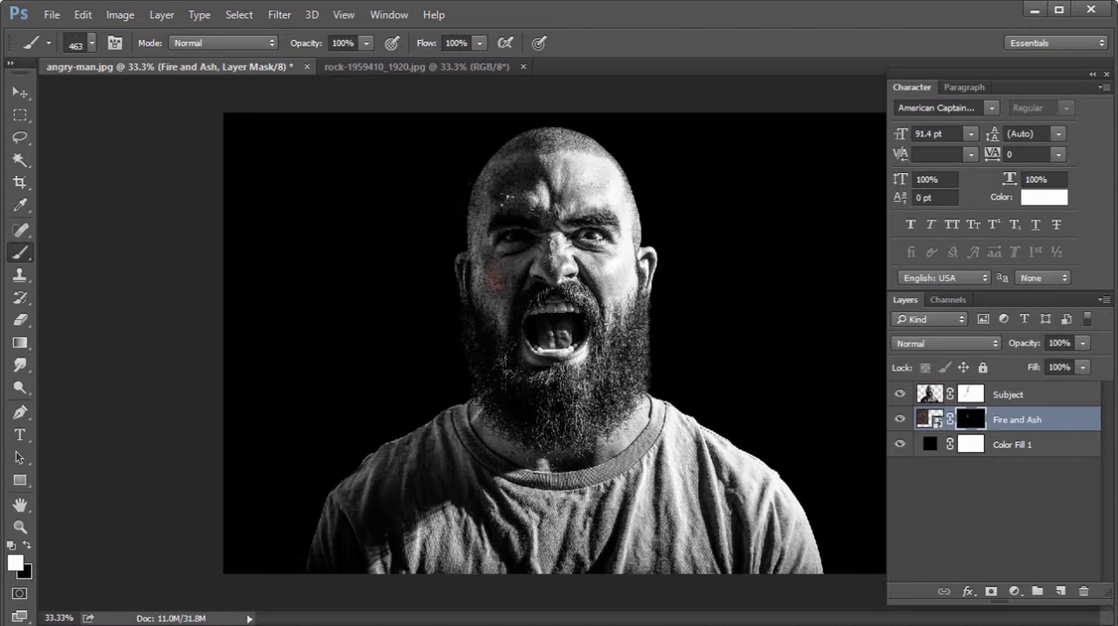
pyautogui.click(502, 203)
pyautogui.click(351, 217)
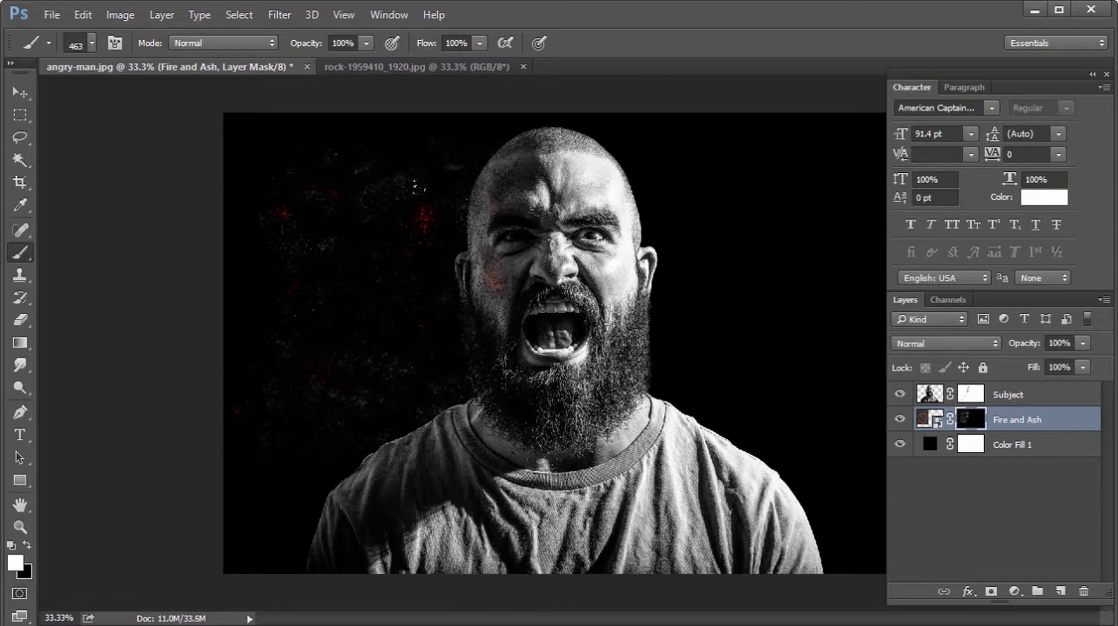
pyautogui.click(417, 187)
# Paint black over the right cheek and brow on the Subject mask, and white over the same areas on the Fire and Ash mask
pyautogui.click(973, 396)
pyautogui.press('x')
pyautogui.moveTo(477, 273)
pyautogui.mouseDown()
pyautogui.moveTo(494, 312)
pyautogui.moveTo(502, 274)
pyautogui.moveTo(490, 210)
pyautogui.mouseUp()
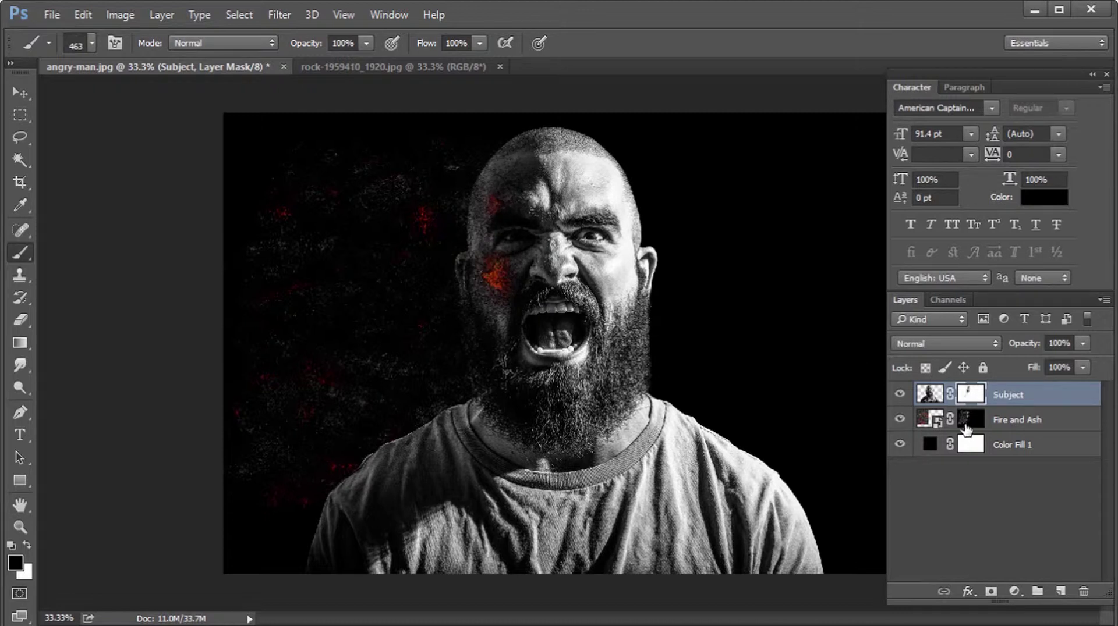
pyautogui.click(970, 418)
pyautogui.press('x')
pyautogui.moveTo(492, 280)
pyautogui.mouseDown()
pyautogui.moveTo(500, 262)
pyautogui.moveTo(493, 298)
pyautogui.moveTo(491, 198)
pyautogui.mouseUp()
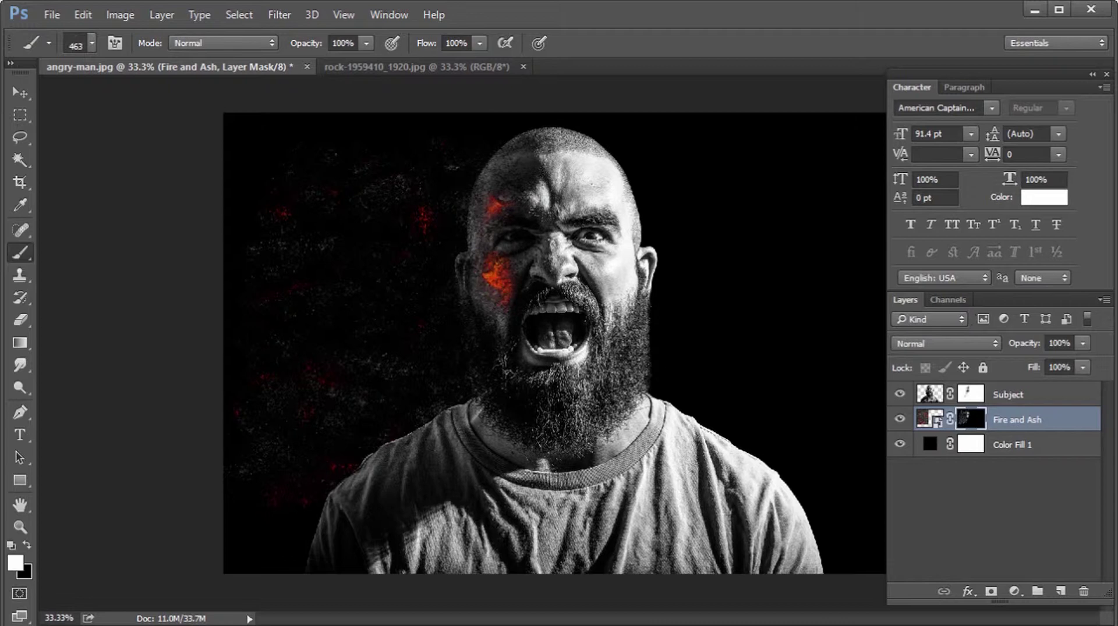
# Add a black Drop Shadow layer style to the Subject layer with 100% opacity and 0 px size
pyautogui.click(971, 395)
pyautogui.click(969, 591)
pyautogui.click(1029, 381)
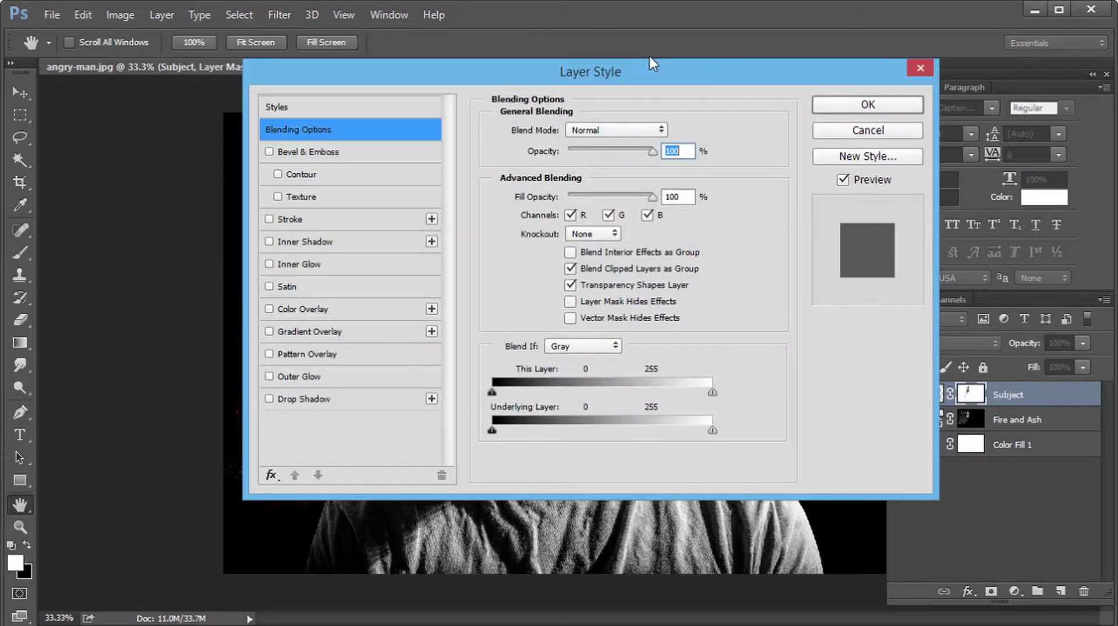
pyautogui.moveTo(649, 55); pyautogui.dragTo(1012, 117)
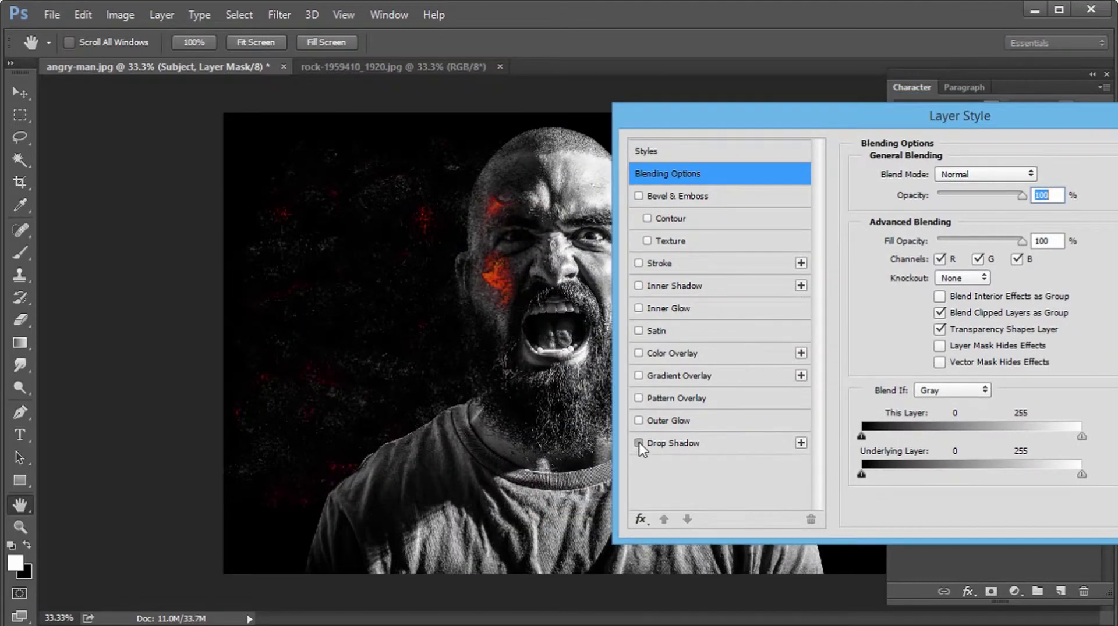
pyautogui.click(708, 449)
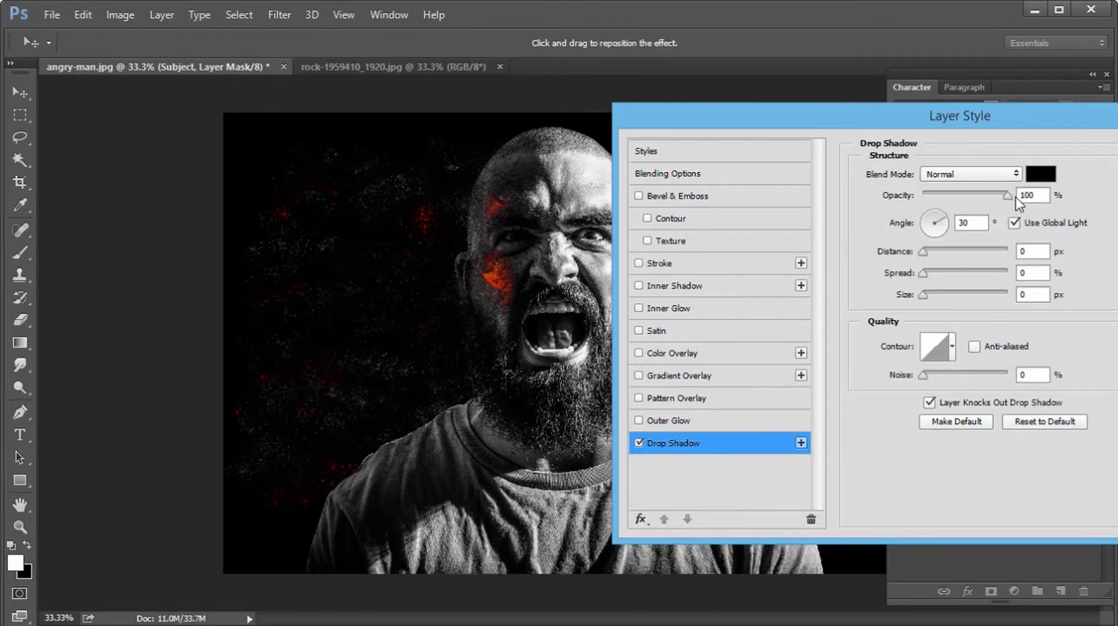
pyautogui.moveTo(977, 116); pyautogui.dragTo(970, 155)
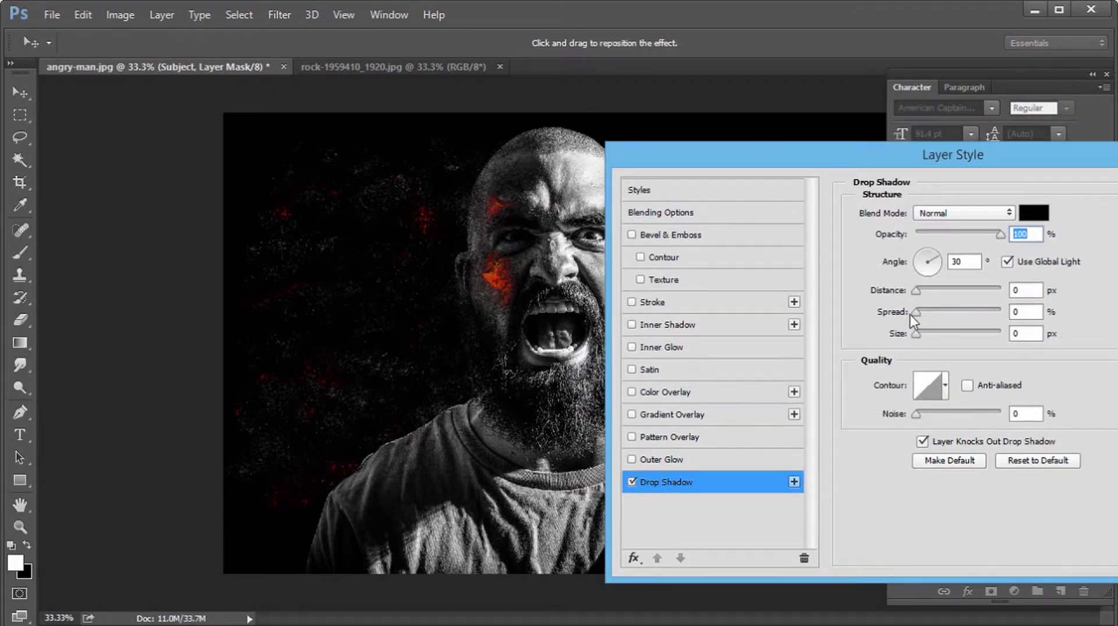
pyautogui.click(916, 334)
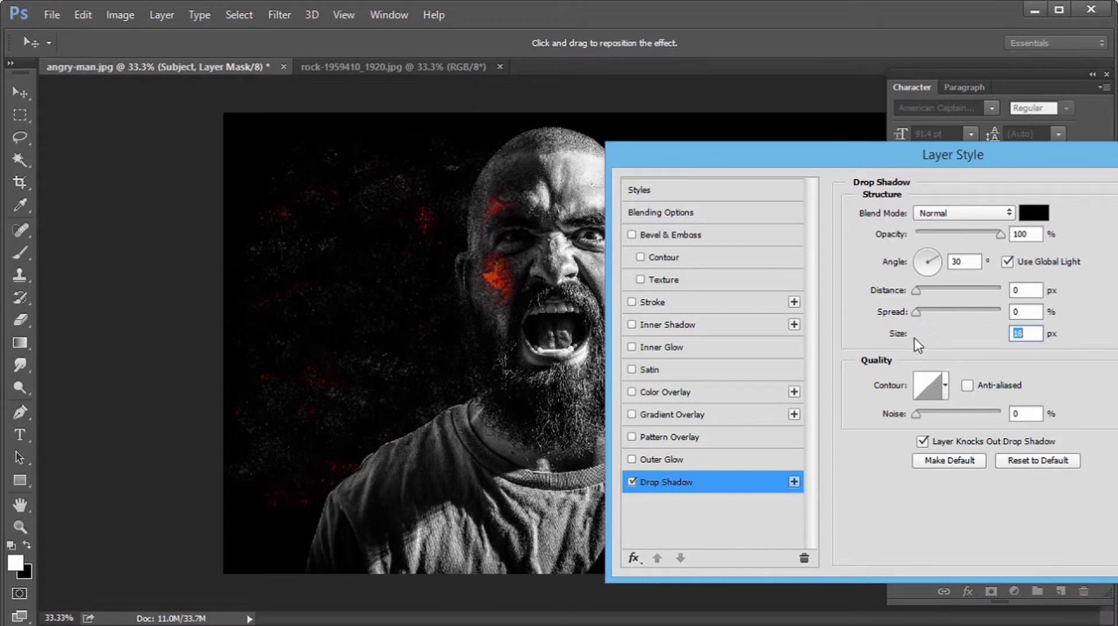
pyautogui.moveTo(990, 155); pyautogui.dragTo(776, 361)
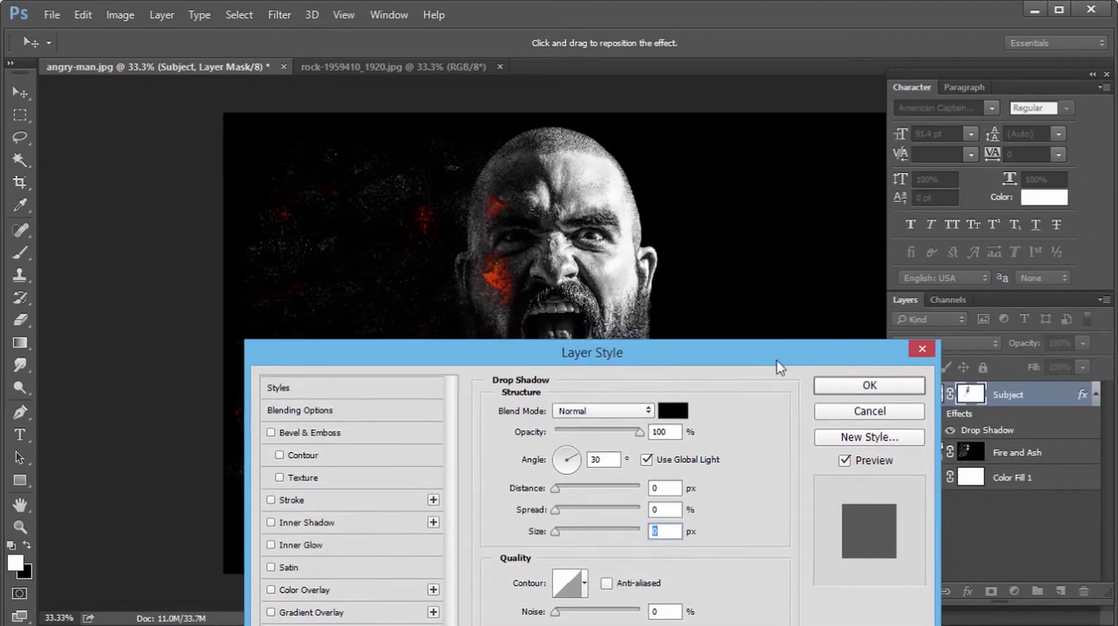
pyautogui.click(905, 389)
# Add a Curves adjustment layer and place it directly beneath the Subject layer
pyautogui.click(1014, 591)
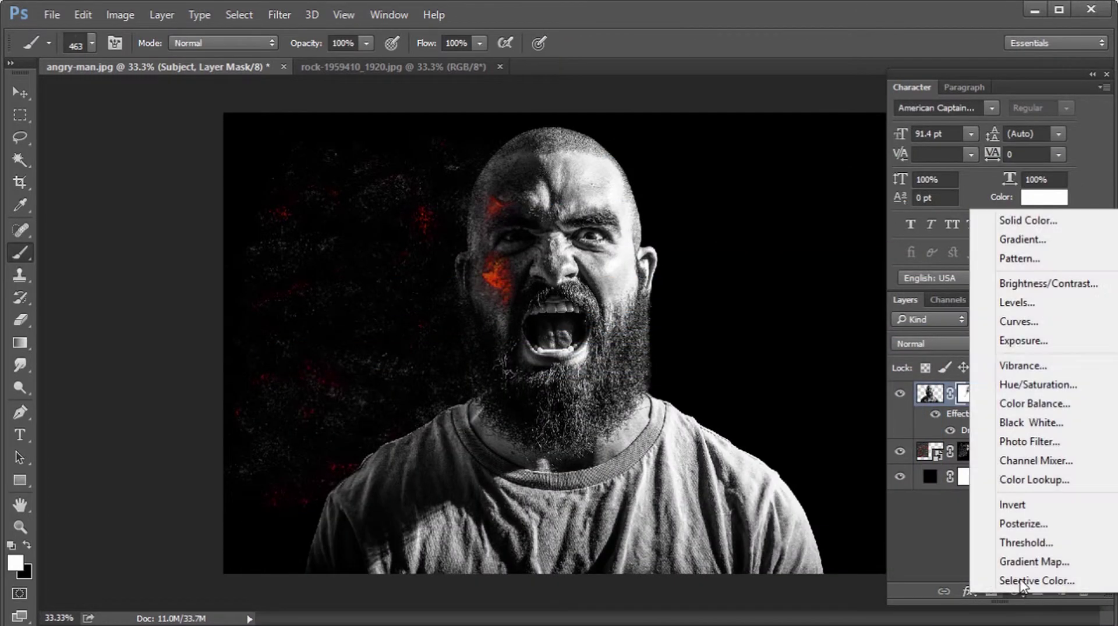
pyautogui.click(1026, 320)
pyautogui.moveTo(1010, 83); pyautogui.dragTo(921, 52)
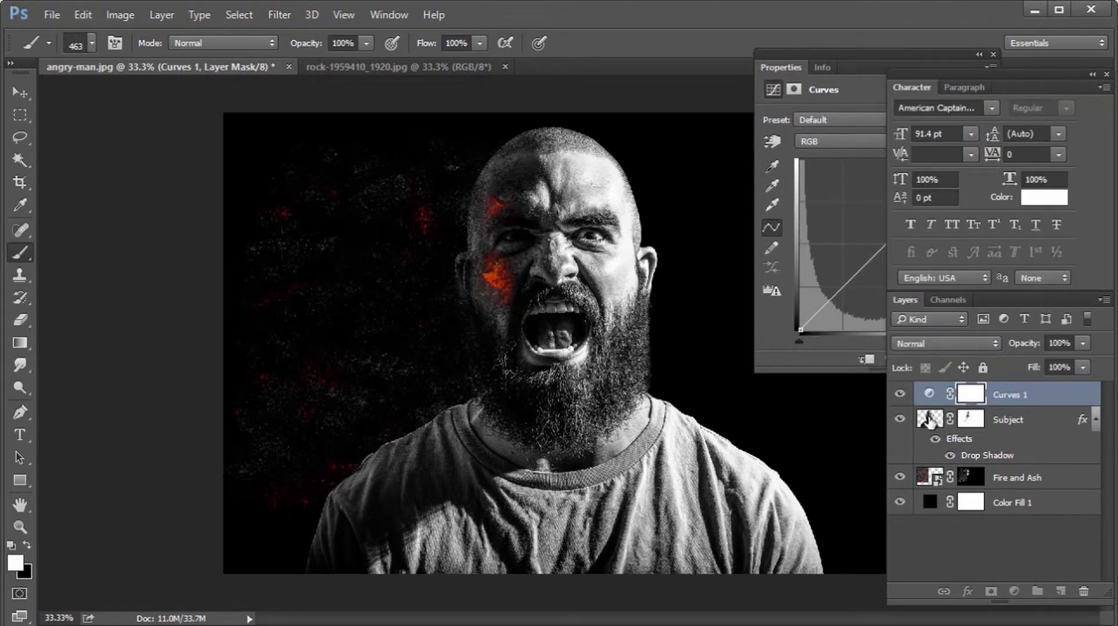
pyautogui.moveTo(930, 425); pyautogui.dragTo(929, 385)
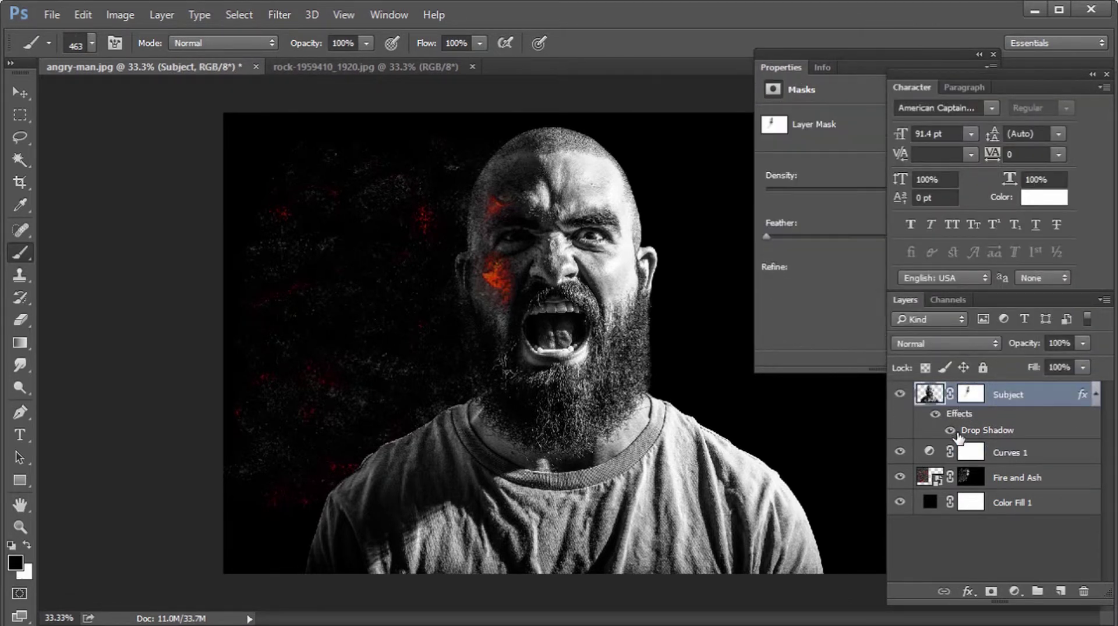
# Raise the RGB curve of the Curves adjustment layer to brighten the fire and ash particles
pyautogui.click(929, 452)
pyautogui.click(847, 110)
pyautogui.moveTo(938, 193); pyautogui.dragTo(900, 174)
pyautogui.click(992, 54)
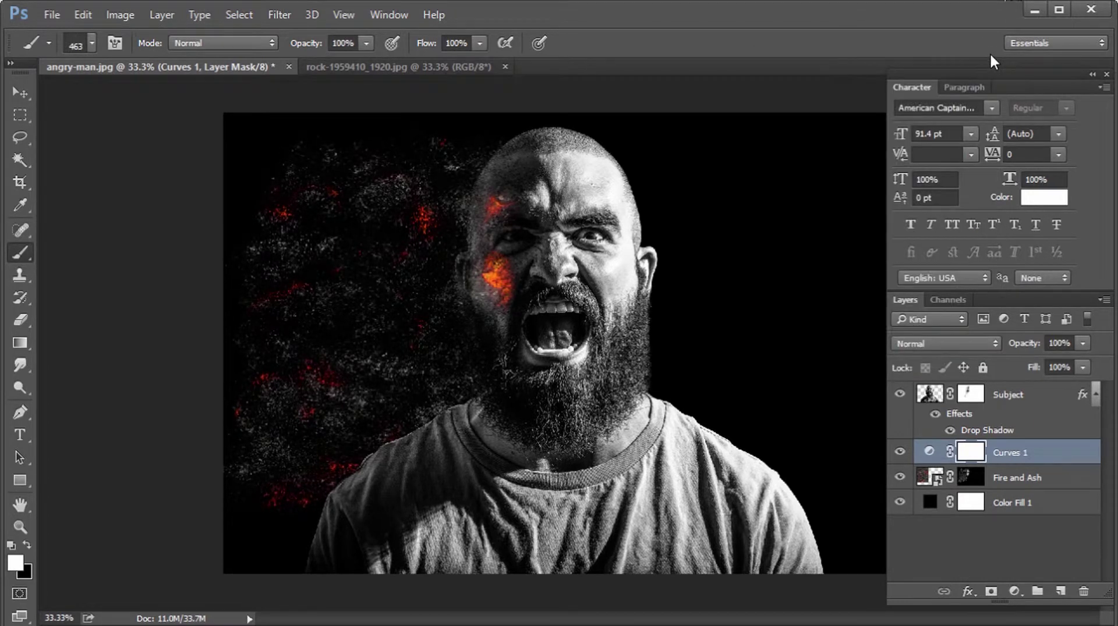
# Paint black on the Subject layer mask over the ear and shirt shoulder on the ash side
pyautogui.click(970, 394)
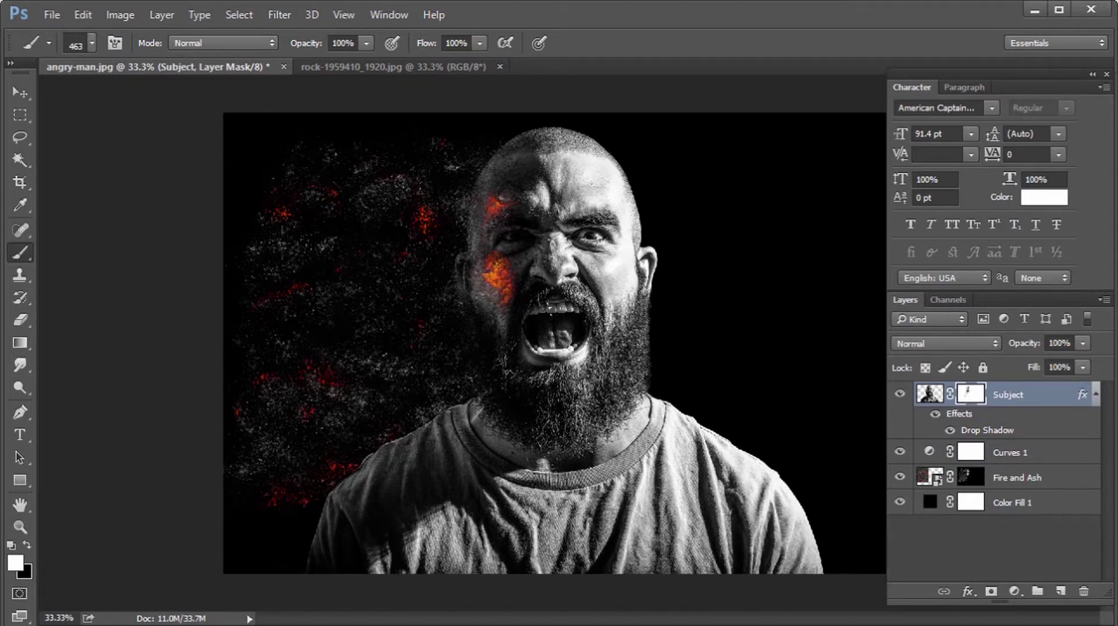
pyautogui.click(974, 481)
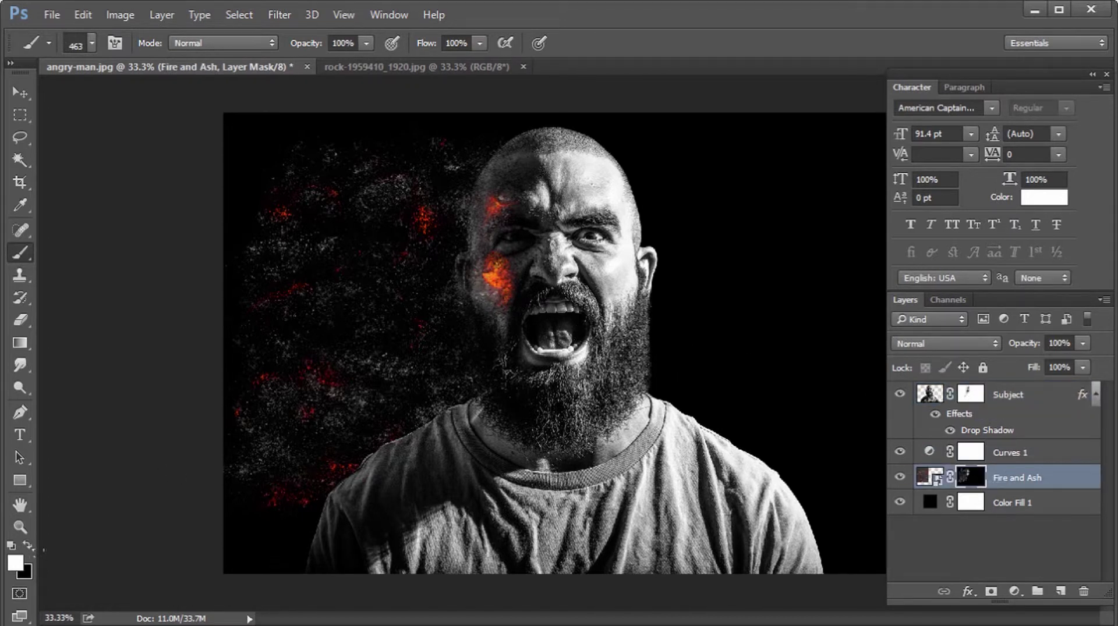
pyautogui.click(27, 546)
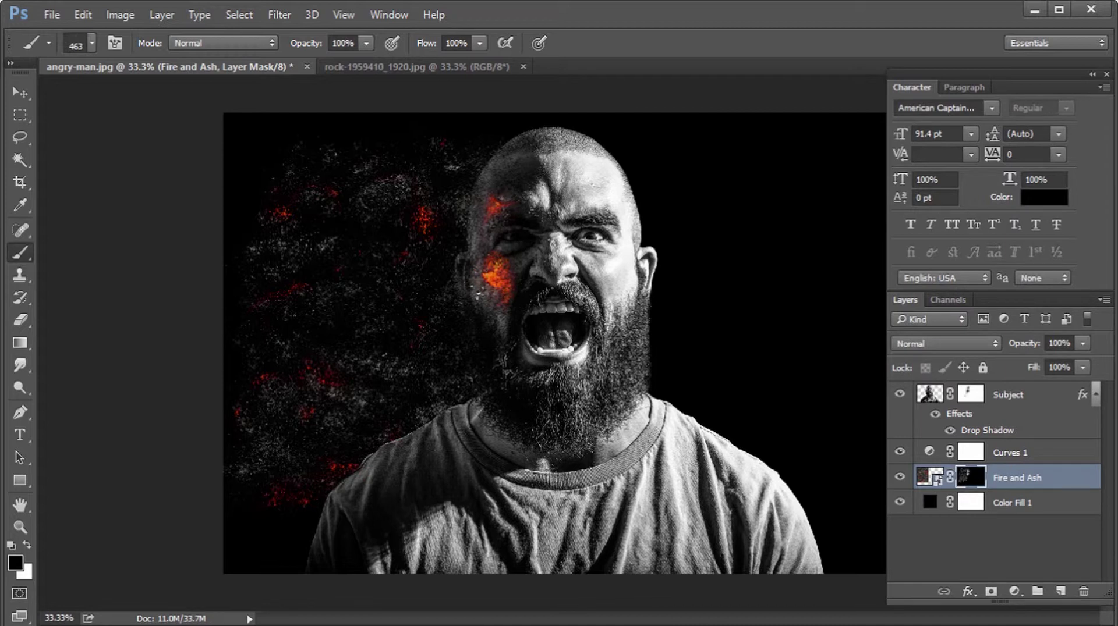
pyautogui.click(969, 394)
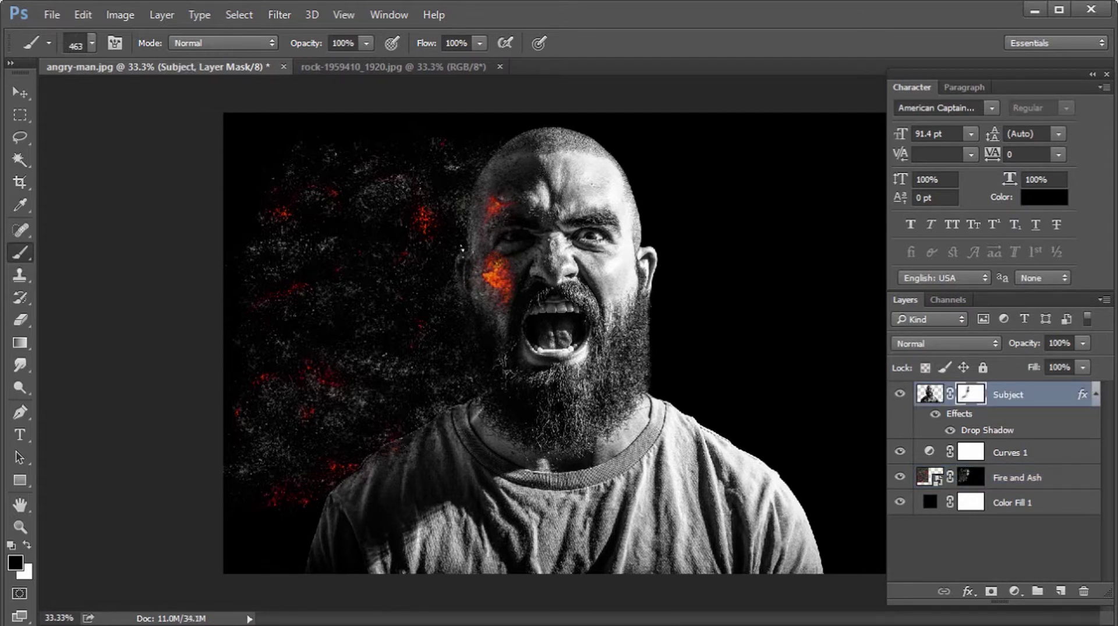
# Paint more ash in white on the Fire and Ash layer mask at the outer background edge and restore black as the foreground colour
pyautogui.click(970, 479)
pyautogui.press('x')
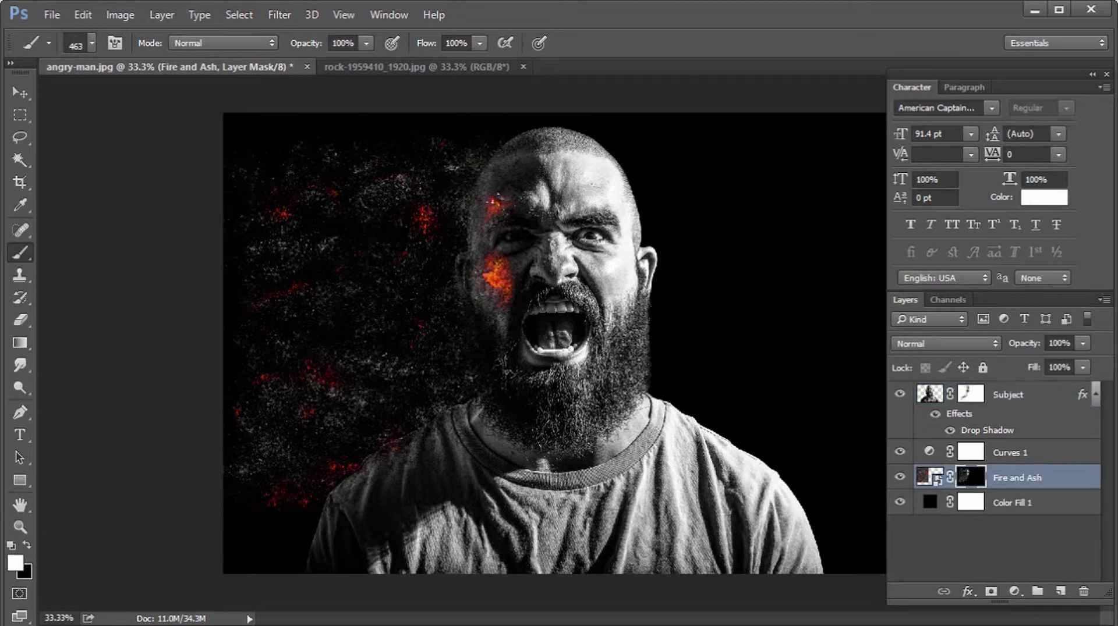
pyautogui.press('x')
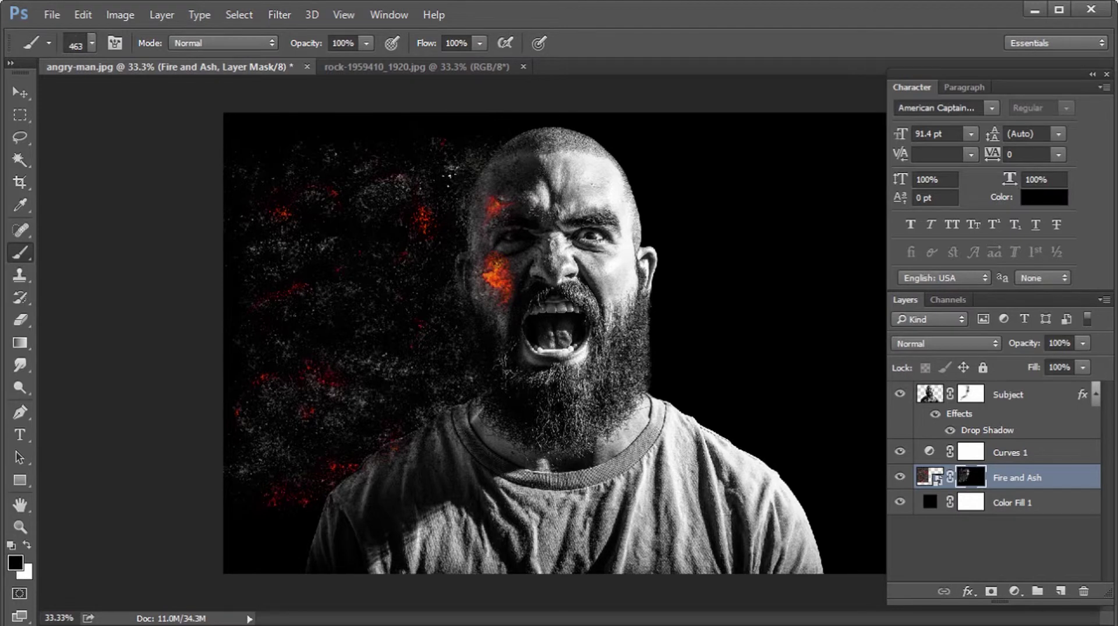
# Create a new empty layer with default settings above the Subject layer
pyautogui.click(929, 394)
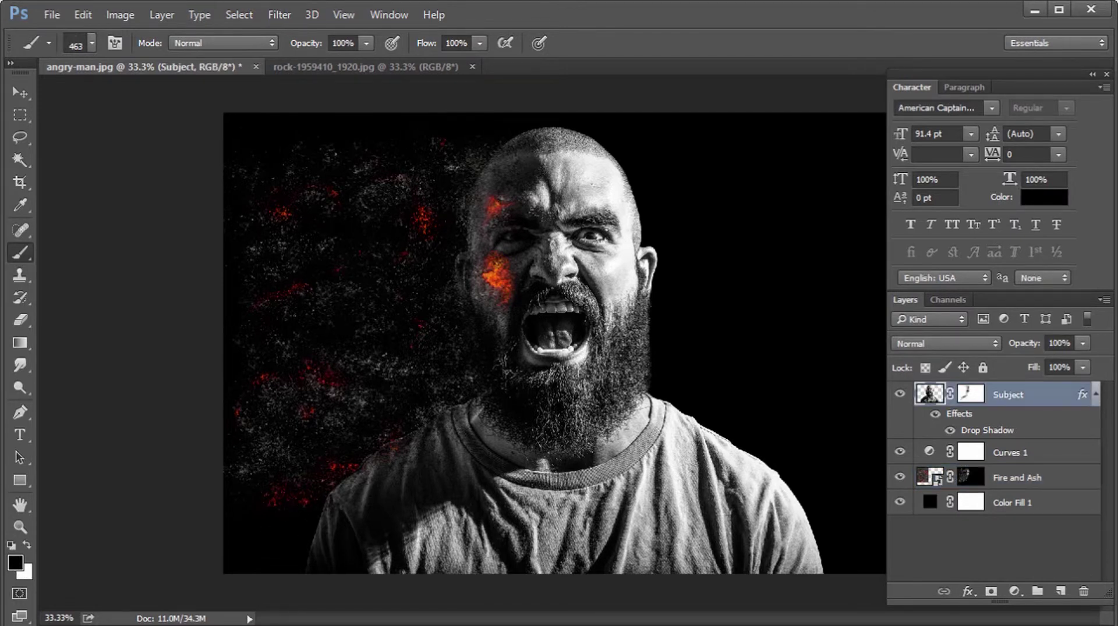
pyautogui.click(161, 15)
pyautogui.moveTo(192, 25)
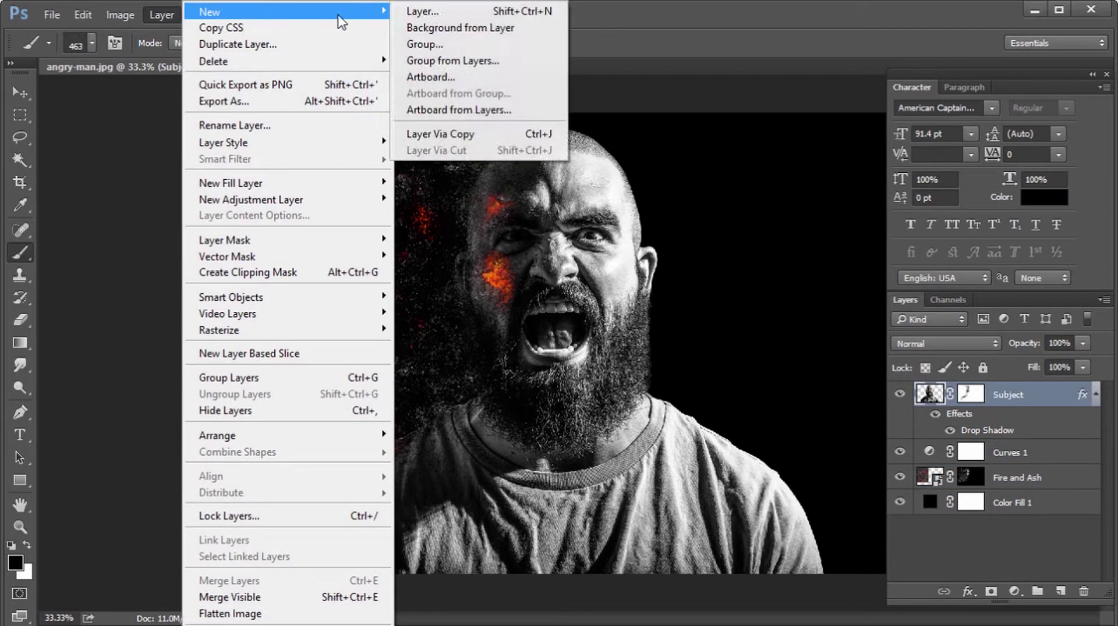
pyautogui.click(431, 23)
pyautogui.press('Return')
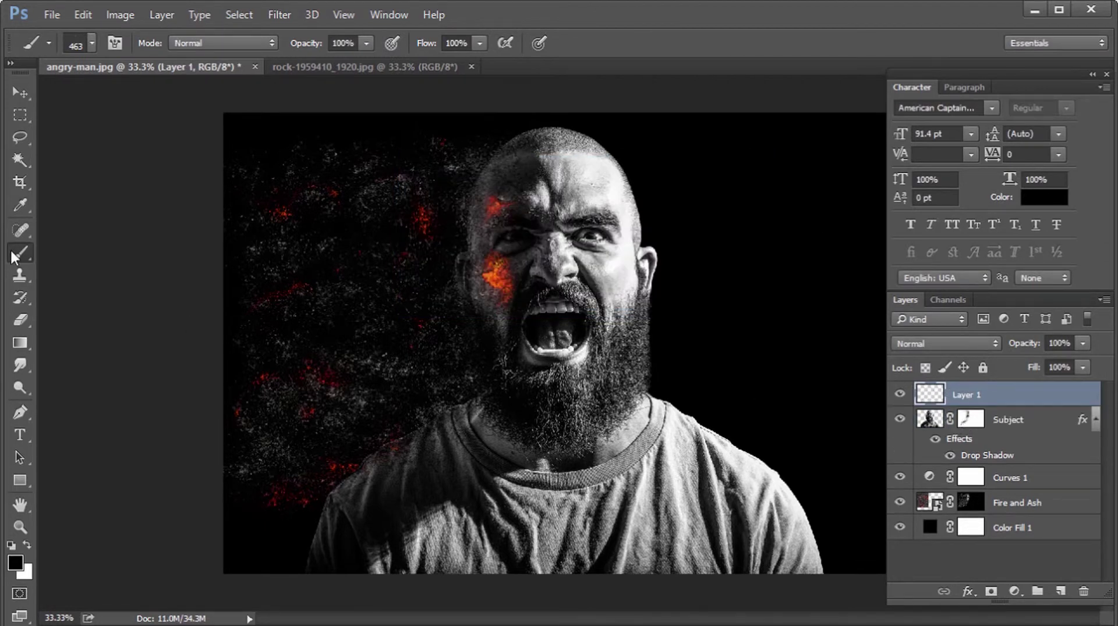
# Switch to the soft round brush, turn off Shape Dynamics and resize the brush to 247 px
pyautogui.click(92, 44)
pyautogui.click(115, 42)
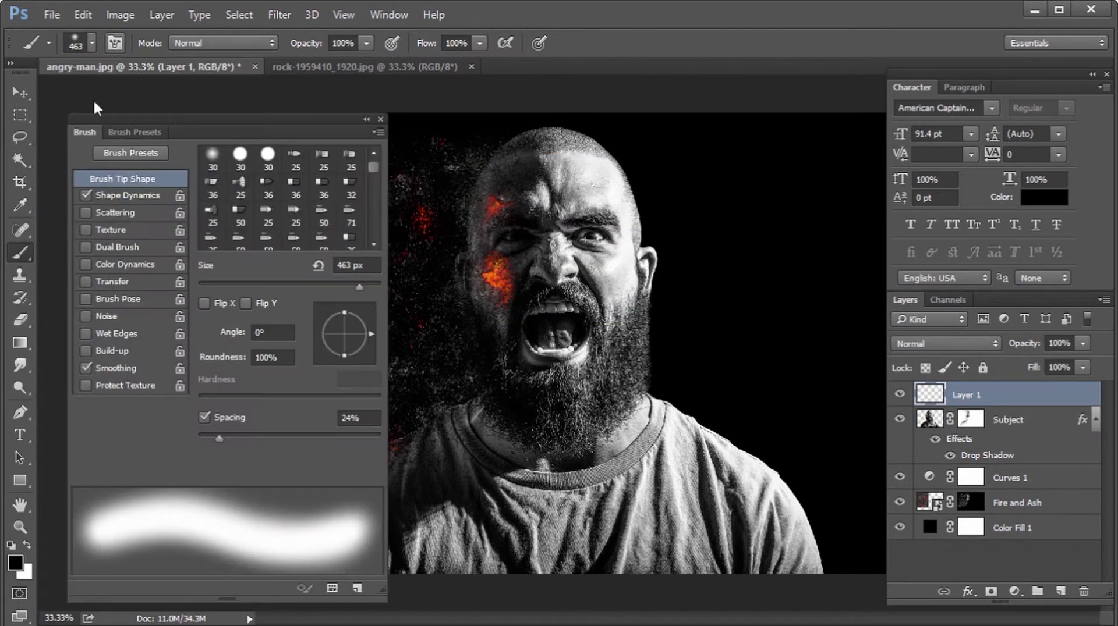
pyautogui.click(87, 196)
pyautogui.moveTo(730, 458); pyautogui.dragTo(701, 449)
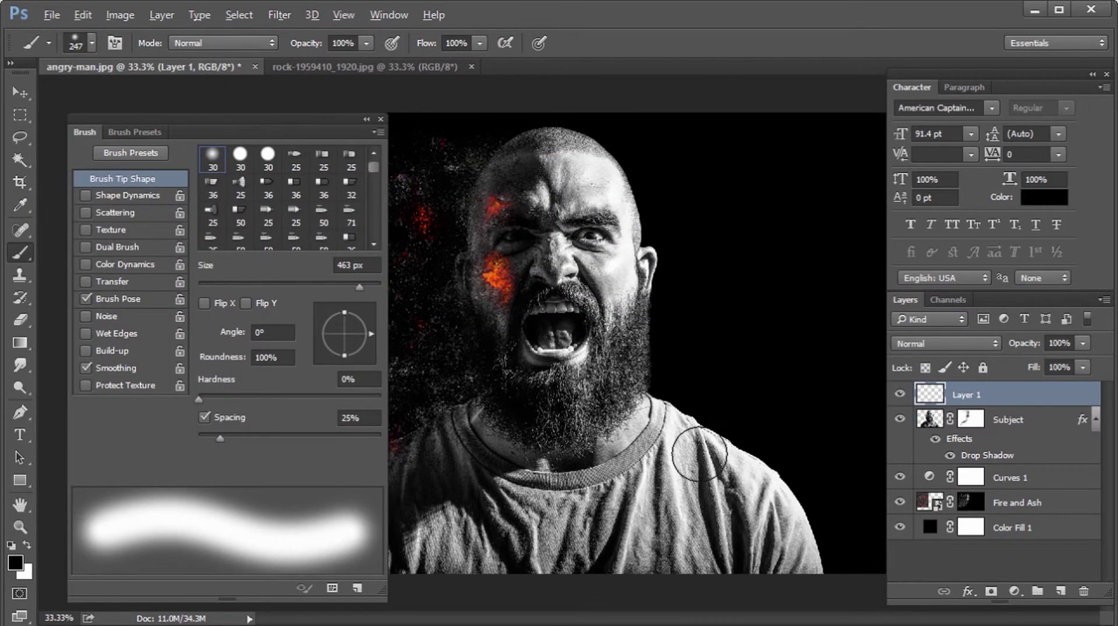
# Paint black on the new layer along the edge of the man's left shoulder, lowering the brush opacity to 69% for the last strokes
pyautogui.moveTo(664, 392)
pyautogui.mouseDown()
pyautogui.moveTo(772, 462)
pyautogui.moveTo(819, 516)
pyautogui.moveTo(792, 462)
pyautogui.moveTo(847, 575)
pyautogui.mouseUp()
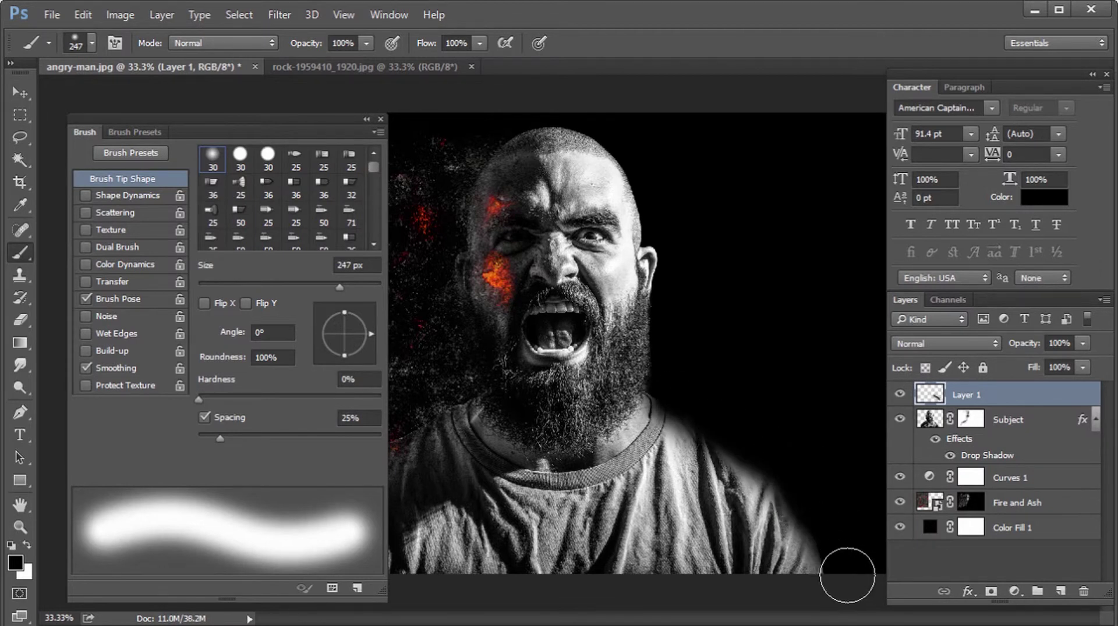
pyautogui.moveTo(818, 541)
pyautogui.mouseDown()
pyautogui.moveTo(824, 524)
pyautogui.moveTo(838, 565)
pyautogui.mouseUp()
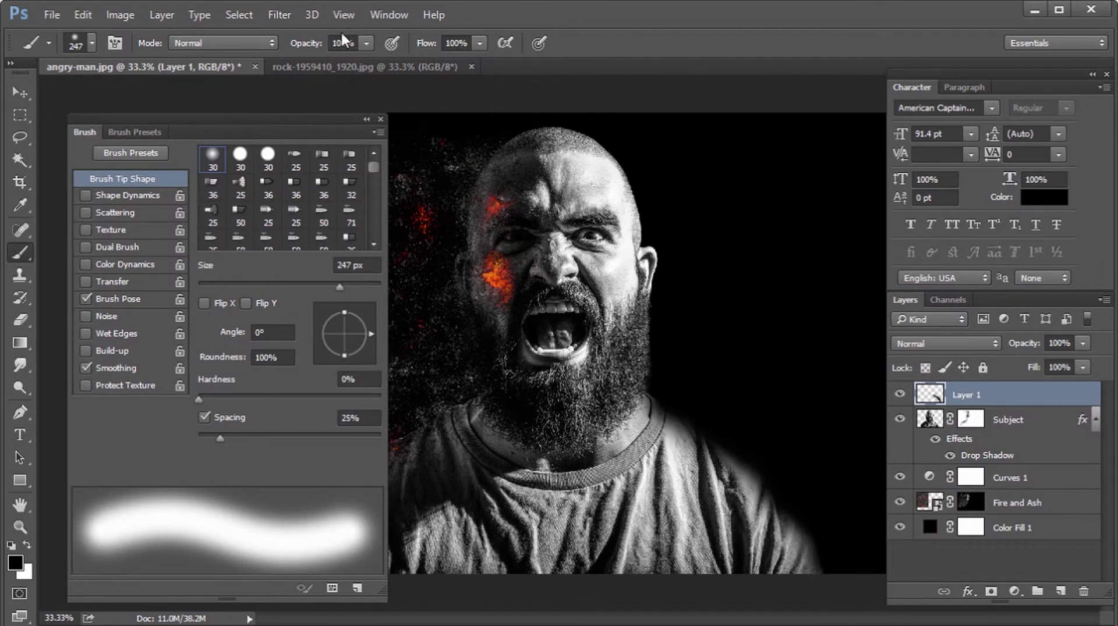
pyautogui.click(366, 43)
pyautogui.click(673, 425)
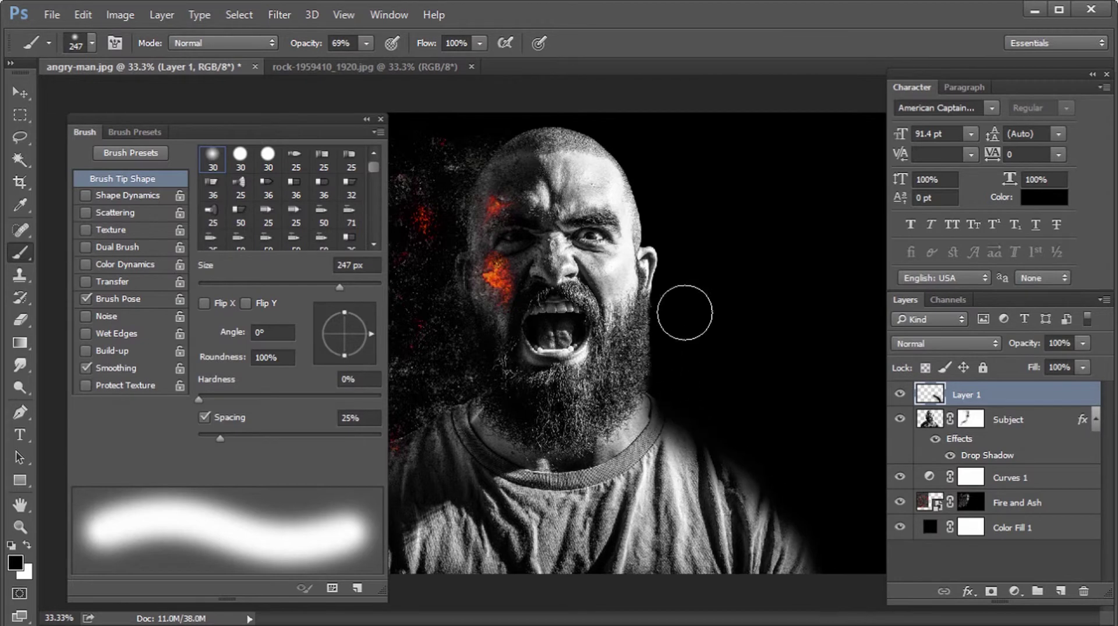
pyautogui.click(382, 121)
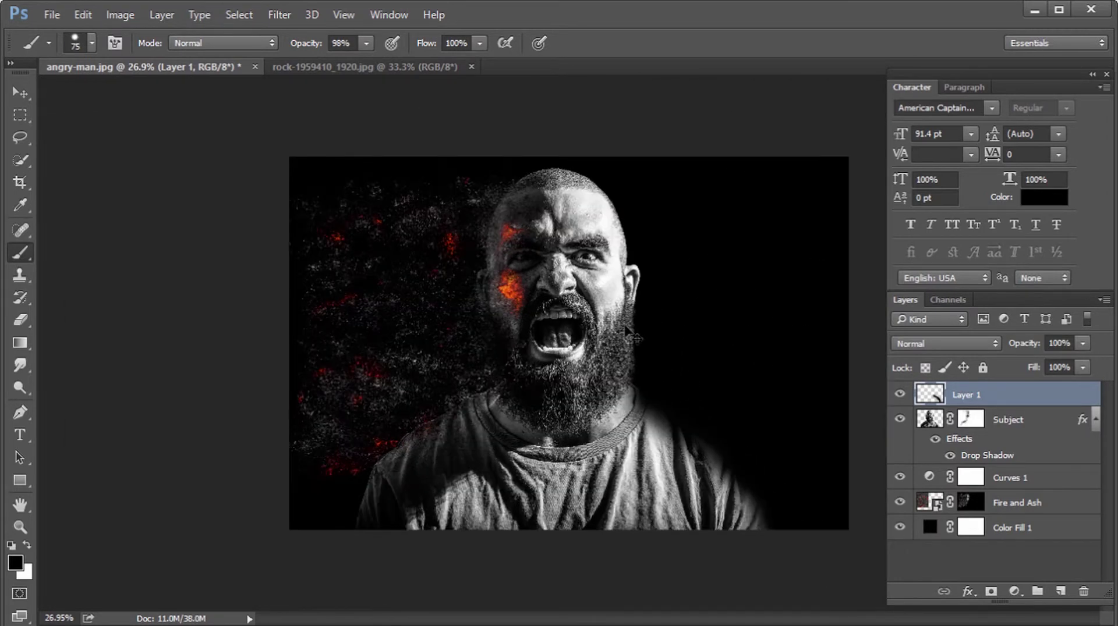
# Set the foreground colour to dark red 720202 and the brush size to 8 px
pyautogui.click(16, 564)
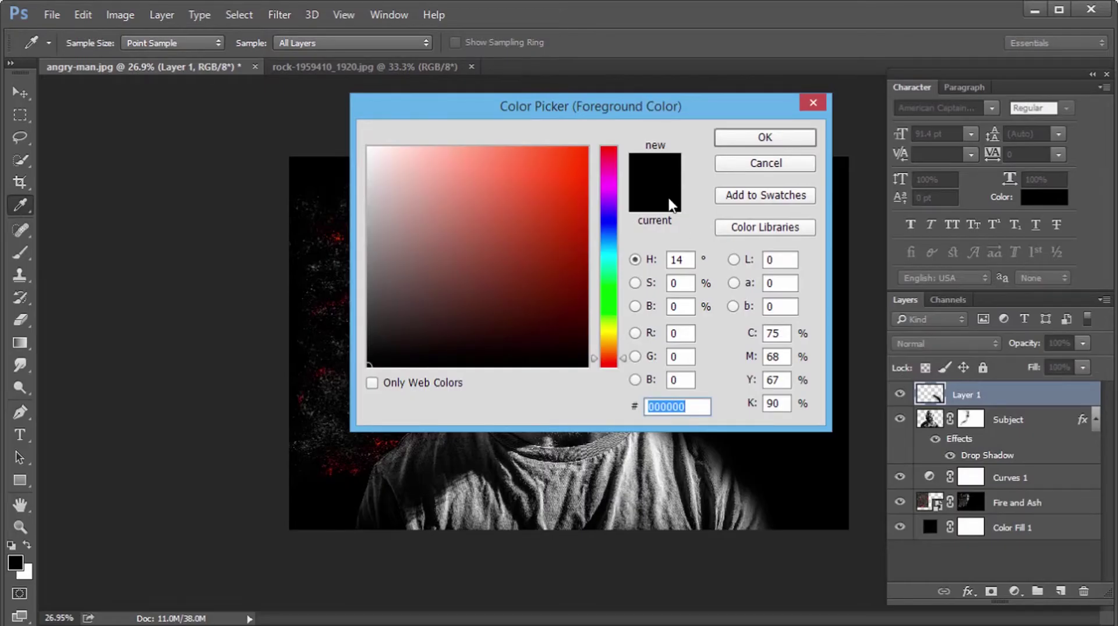
pyautogui.write('720202')
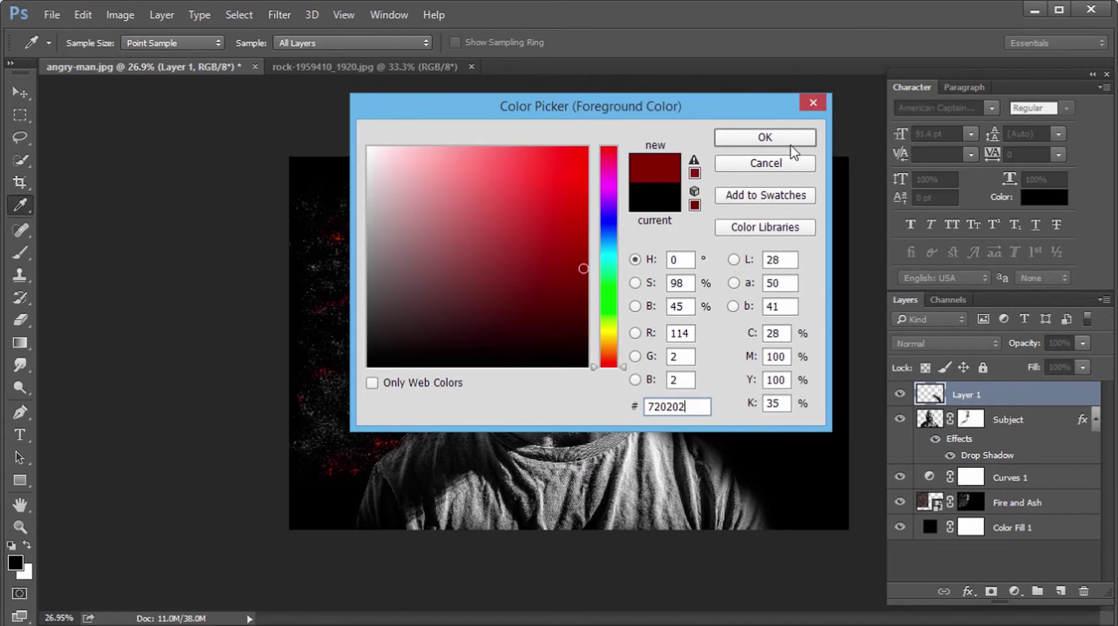
pyautogui.click(787, 142)
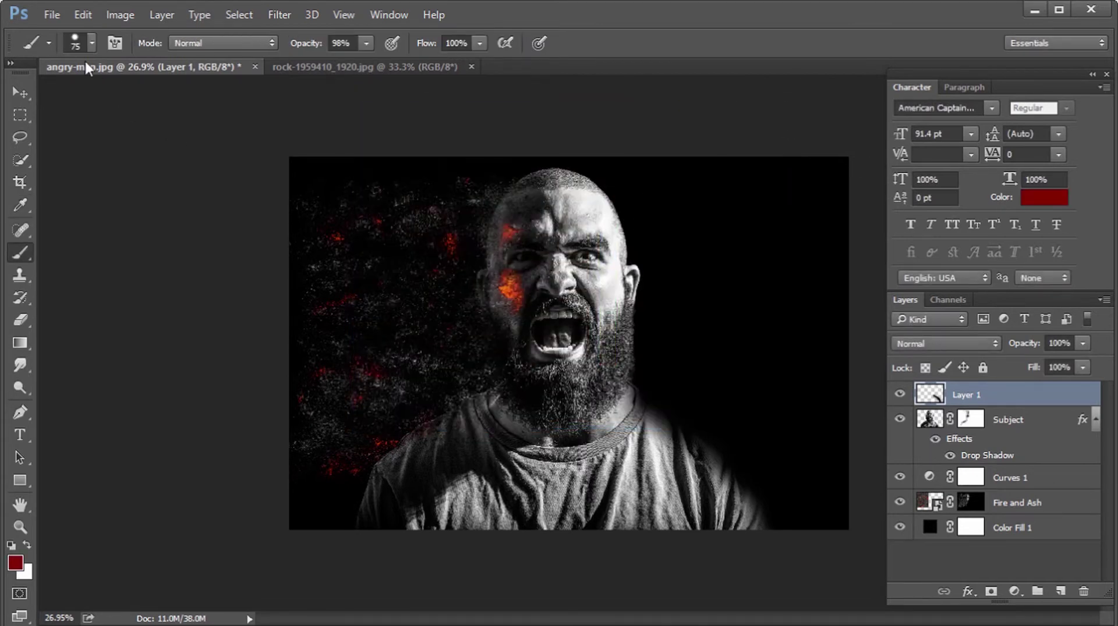
pyautogui.click(91, 43)
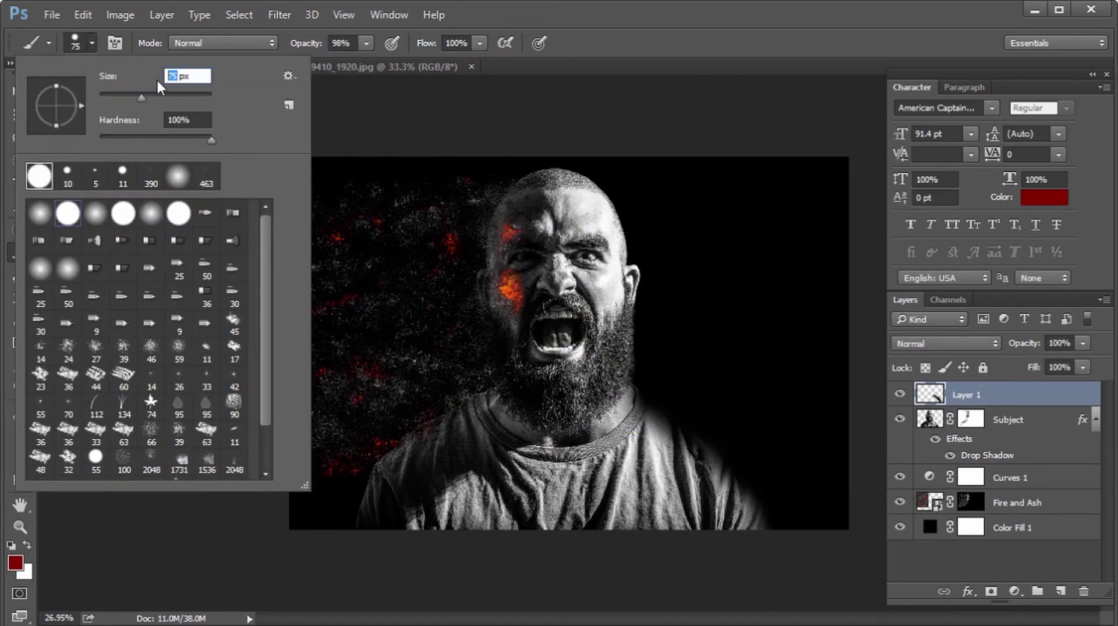
pyautogui.write('8')
pyautogui.press('Return')
# Select the iris of the man's shadowed right eye on the Subject layer with the Quick Selection tool
pyautogui.scroll(6, 534, 260)
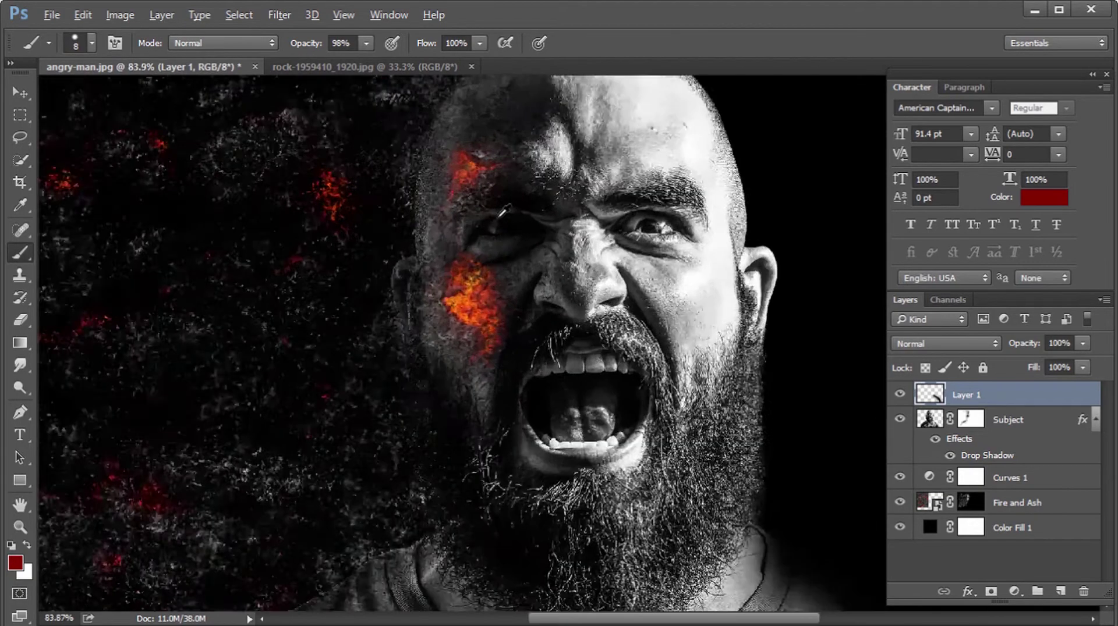
pyautogui.press('w')
pyautogui.click(939, 424)
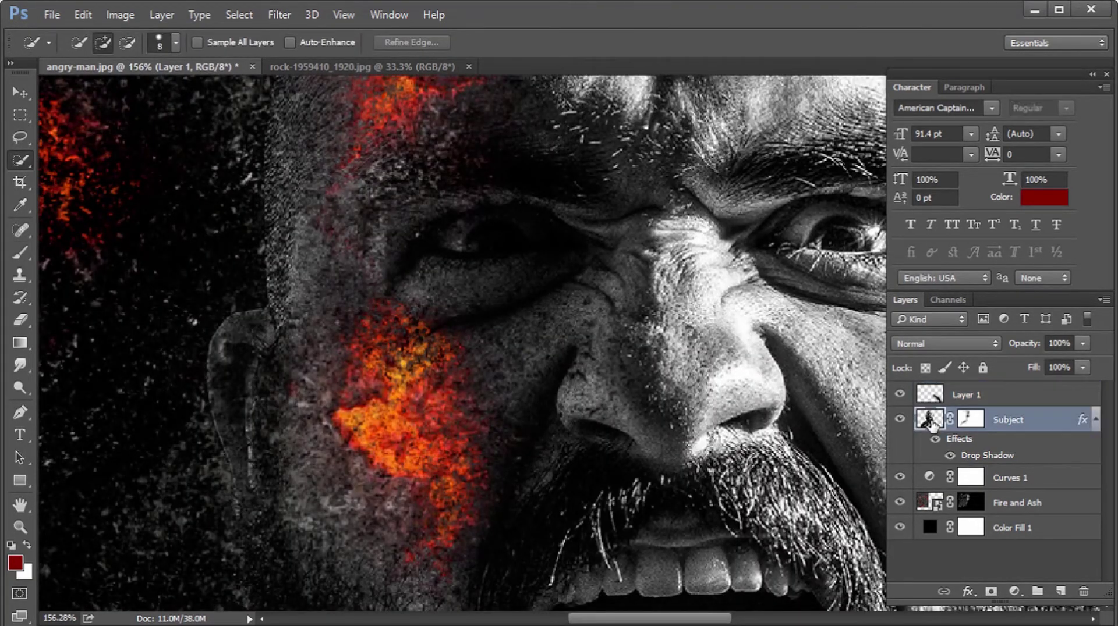
pyautogui.moveTo(471, 242); pyautogui.dragTo(509, 262)
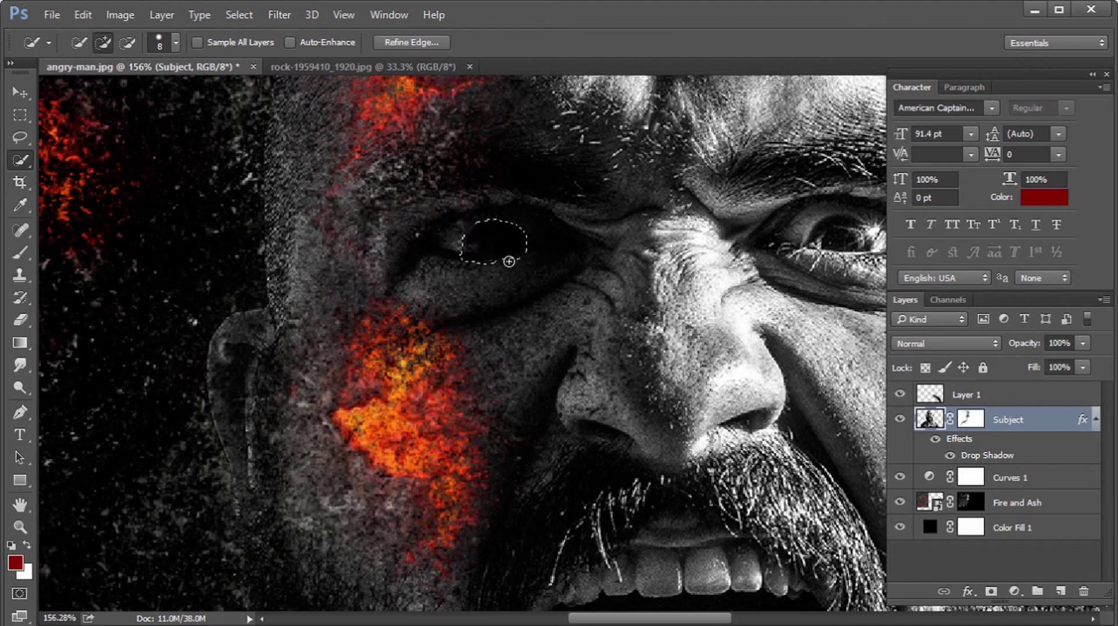
# Paint a dark red arc with the Brush along the upper inside edge of the selected iris on the Subject layer
pyautogui.click(22, 253)
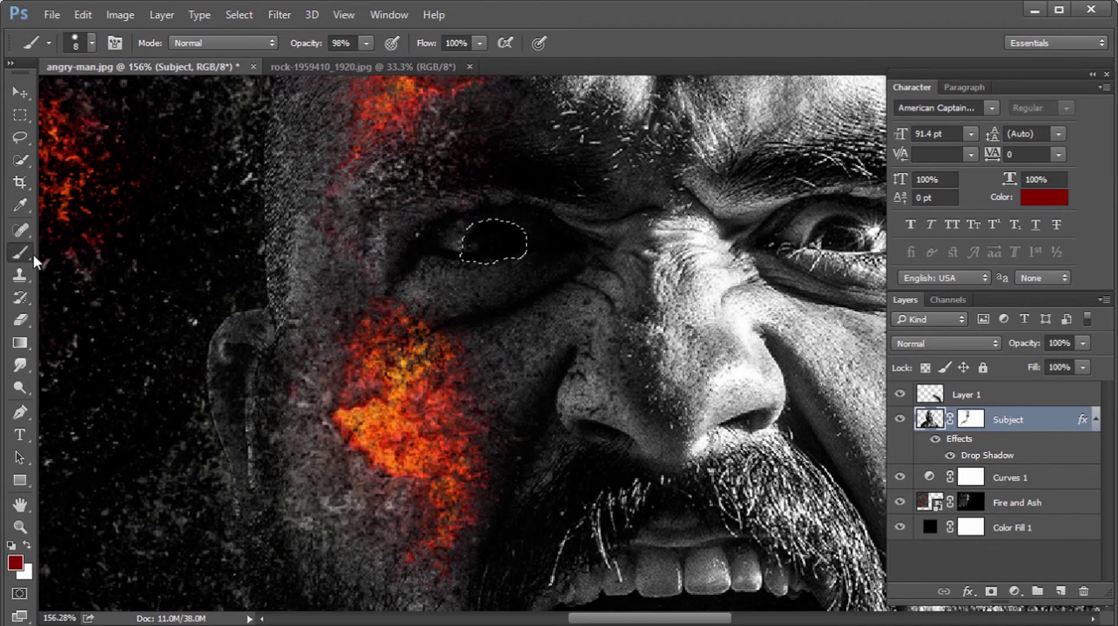
pyautogui.scroll(4, 466, 256)
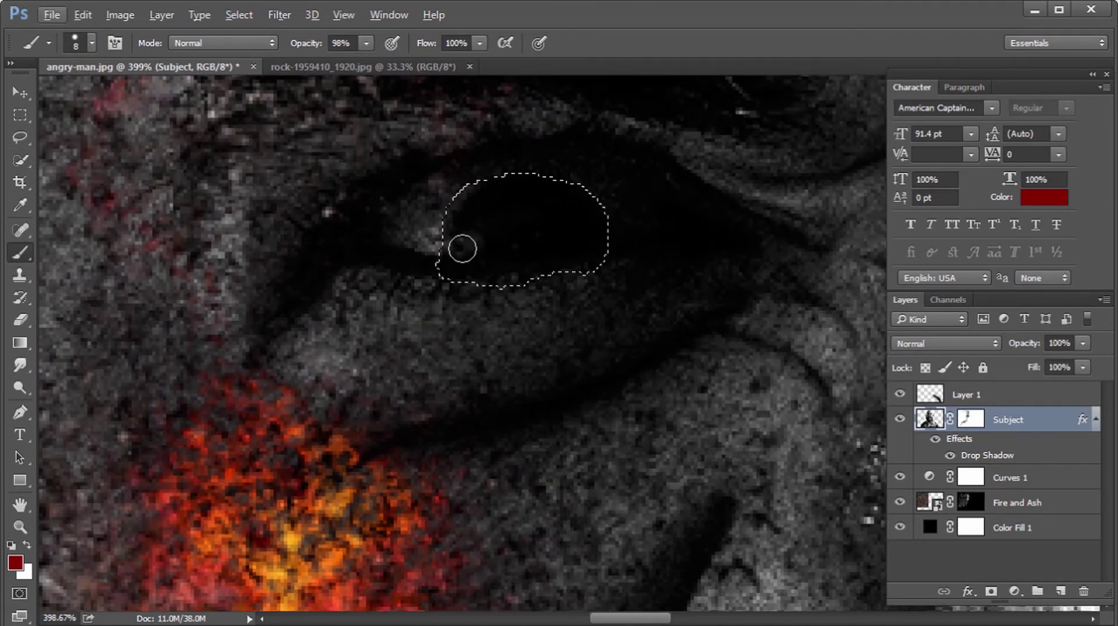
pyautogui.moveTo(462, 250)
pyautogui.mouseDown()
pyautogui.moveTo(471, 225)
pyautogui.moveTo(499, 207)
pyautogui.moveTo(534, 205)
pyautogui.moveTo(591, 247)
pyautogui.mouseUp()
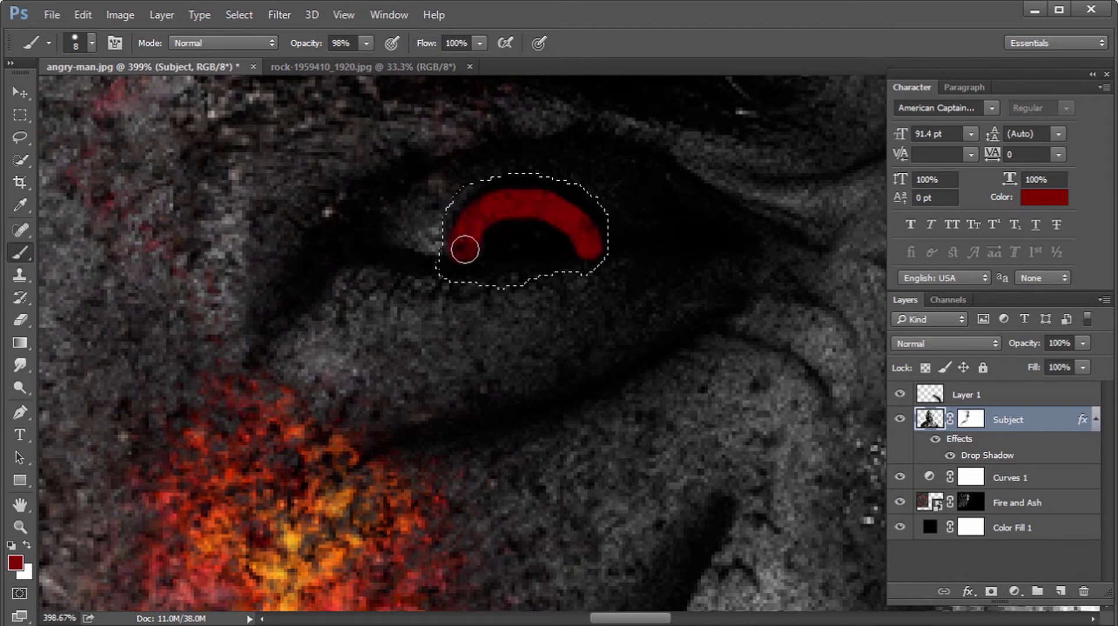
pyautogui.scroll(-8, 460, 244)
pyautogui.scroll(-2, 445, 258)
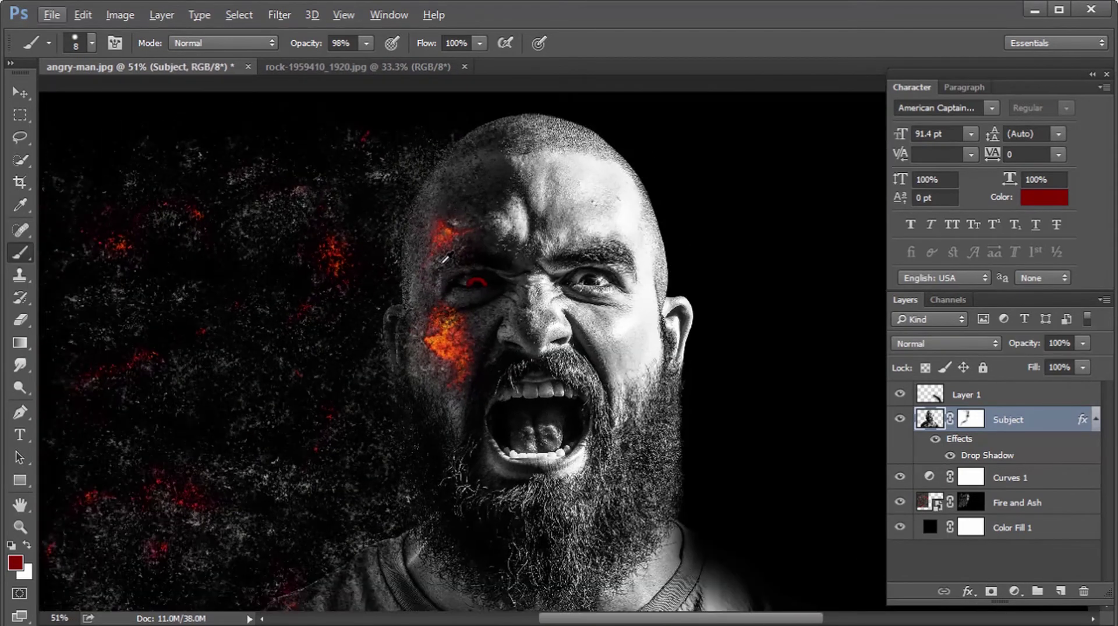